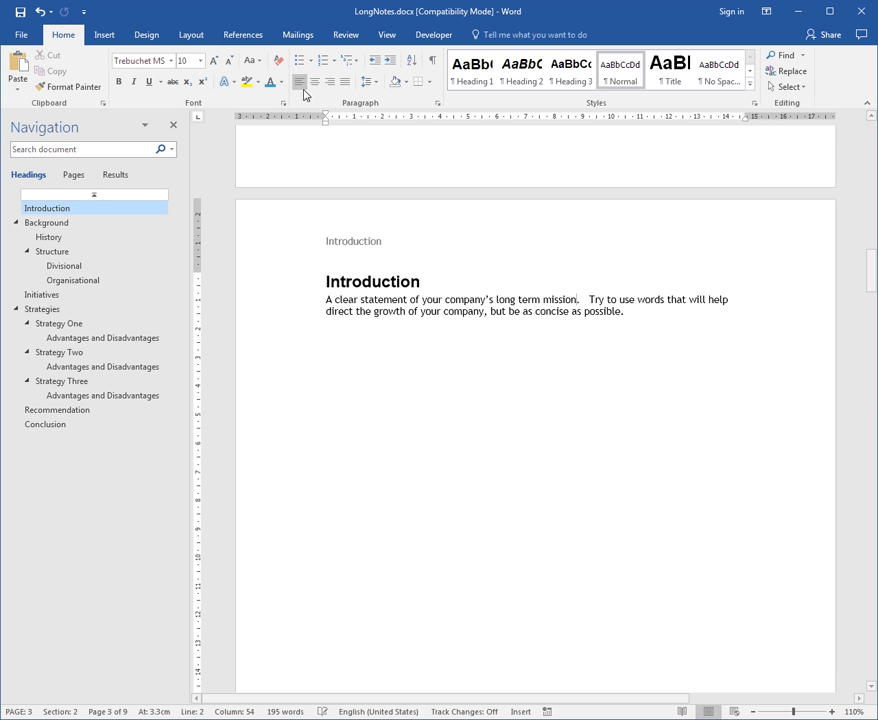
Insert a footnote after "mission" in the Introduction paragraph with the text "Devised May 2005", and return to its reference in the body text
{"action": "left_click", "coordinate": [249, 36]}
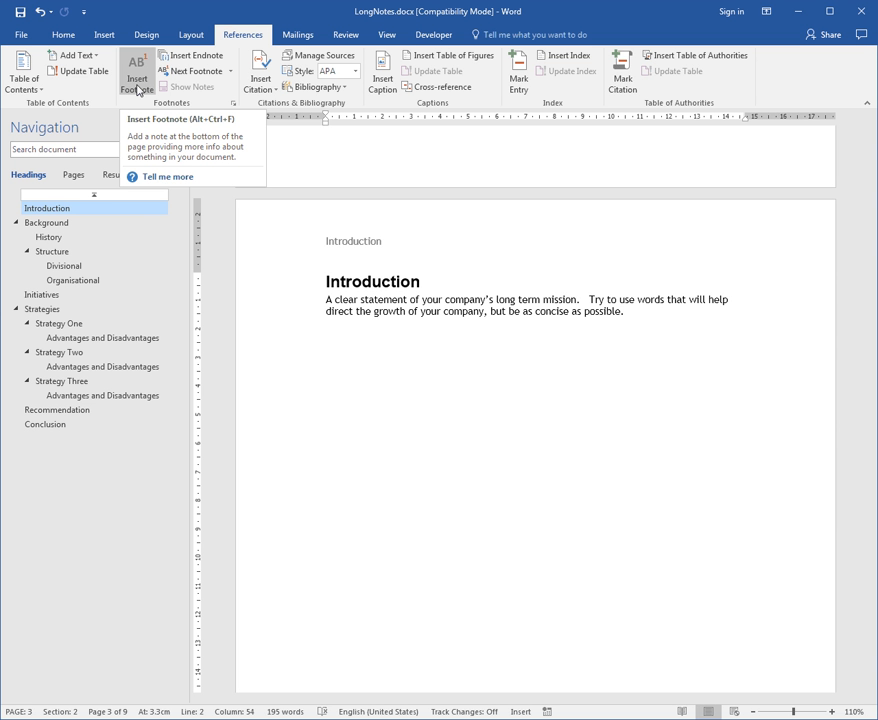
{"action": "left_click", "coordinate": [137, 90]}
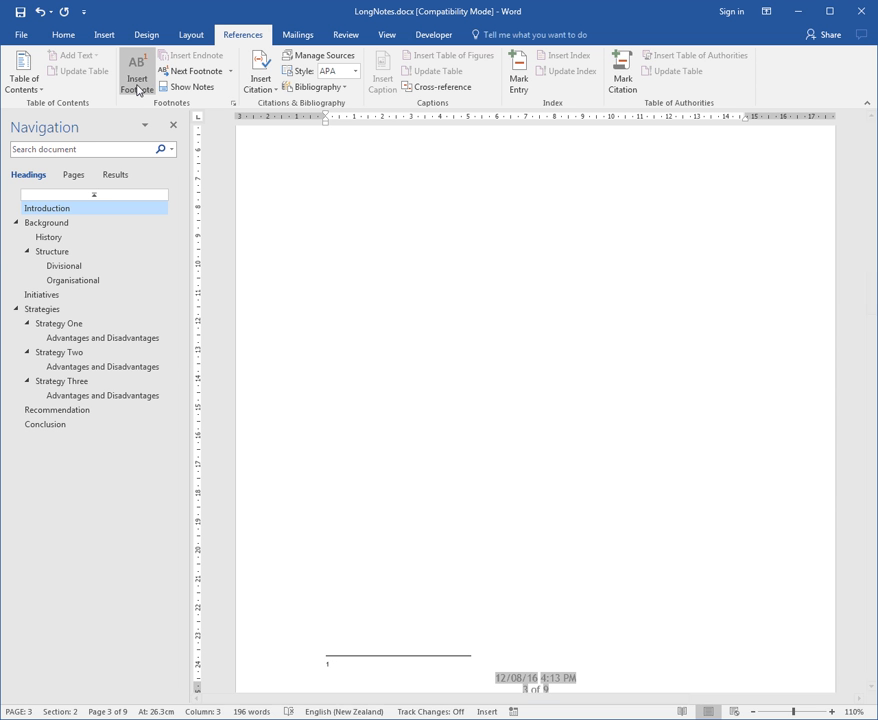
{"action": "type", "text": "Devised May 2005"}
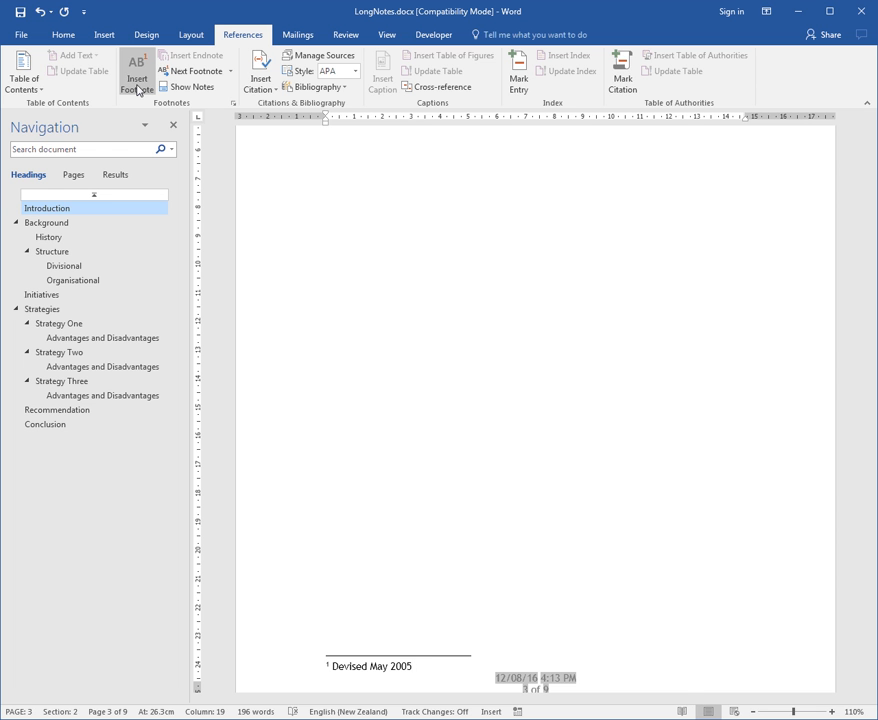
{"action": "key", "text": "shift+F5"}
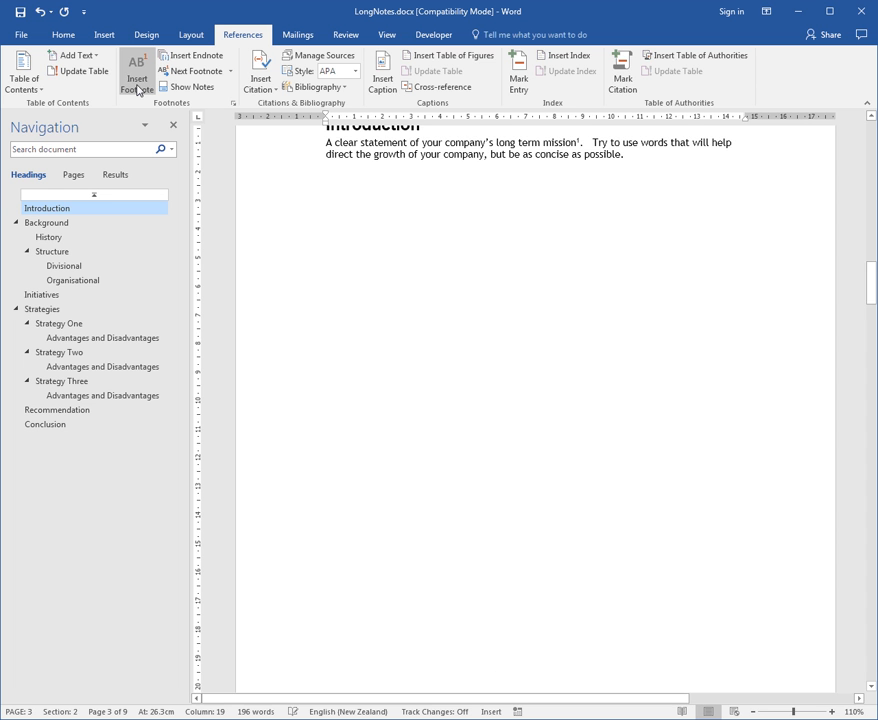
{"action": "scroll", "coordinate": [592, 256], "scroll_direction": "up", "scroll_amount": 2}
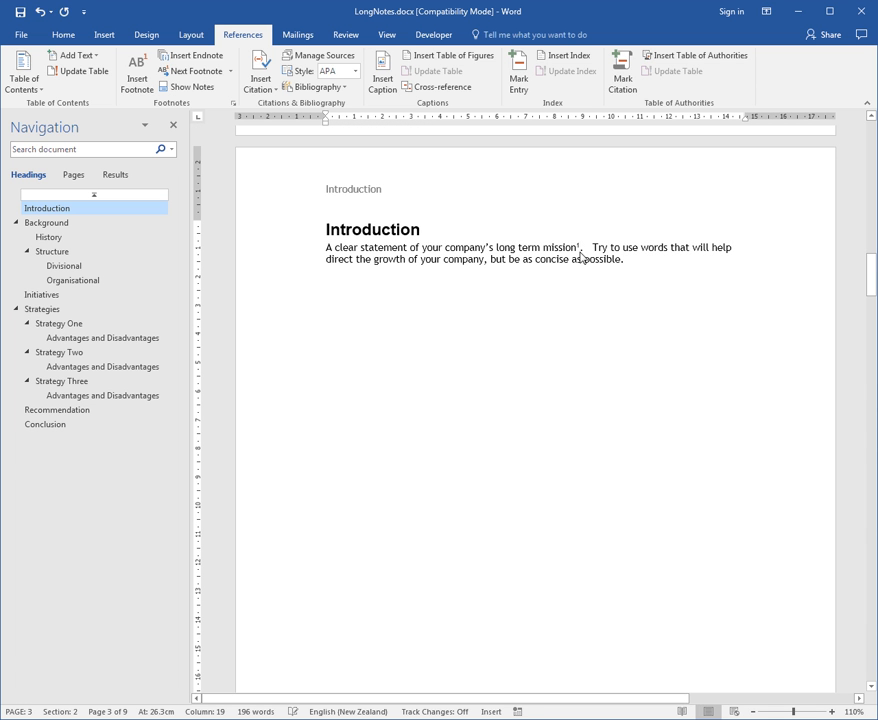
{"action": "left_click", "coordinate": [571, 266]}
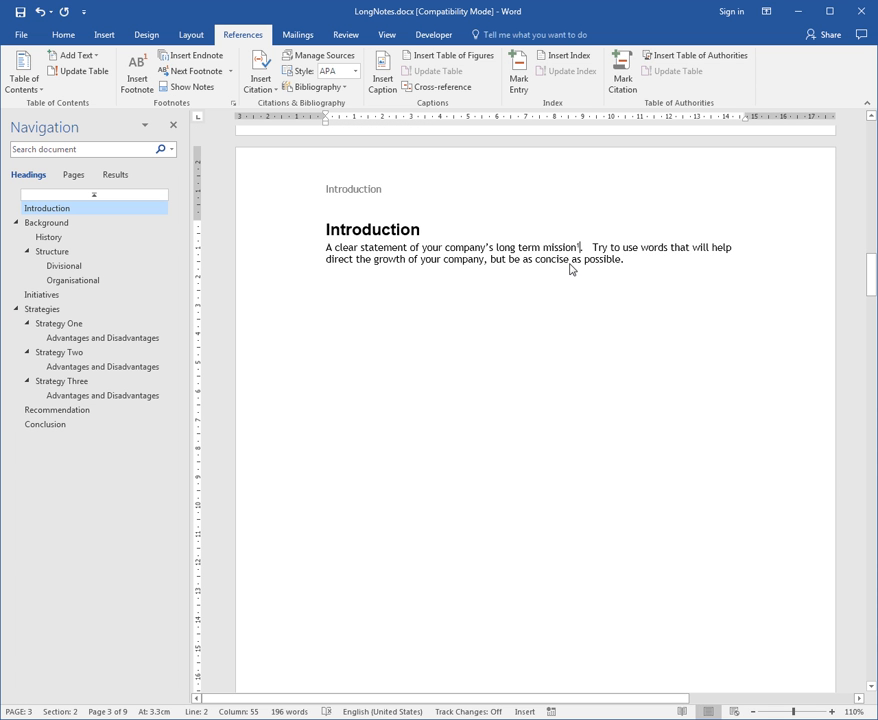
{"action": "mouse_move", "coordinate": [582, 249]}
{"action": "scroll", "coordinate": [570, 355], "scroll_direction": "down", "scroll_amount": 6}
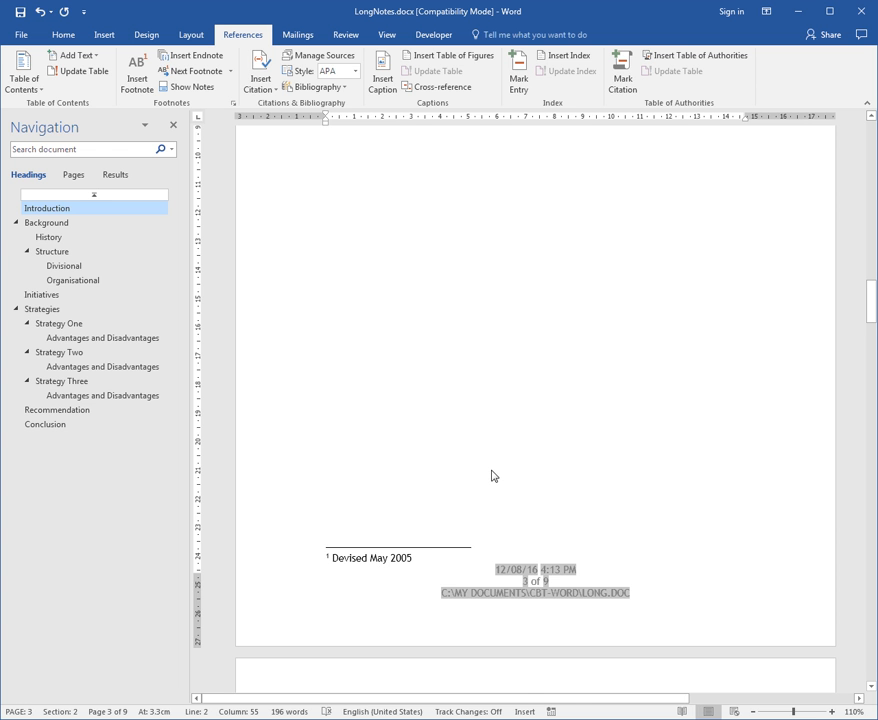
Add a footnote after "possible" in the Introduction paragraph reading "Human Resource Assistance", and return to its reference mark
{"action": "scroll", "coordinate": [491, 475], "scroll_direction": "up", "scroll_amount": 5}
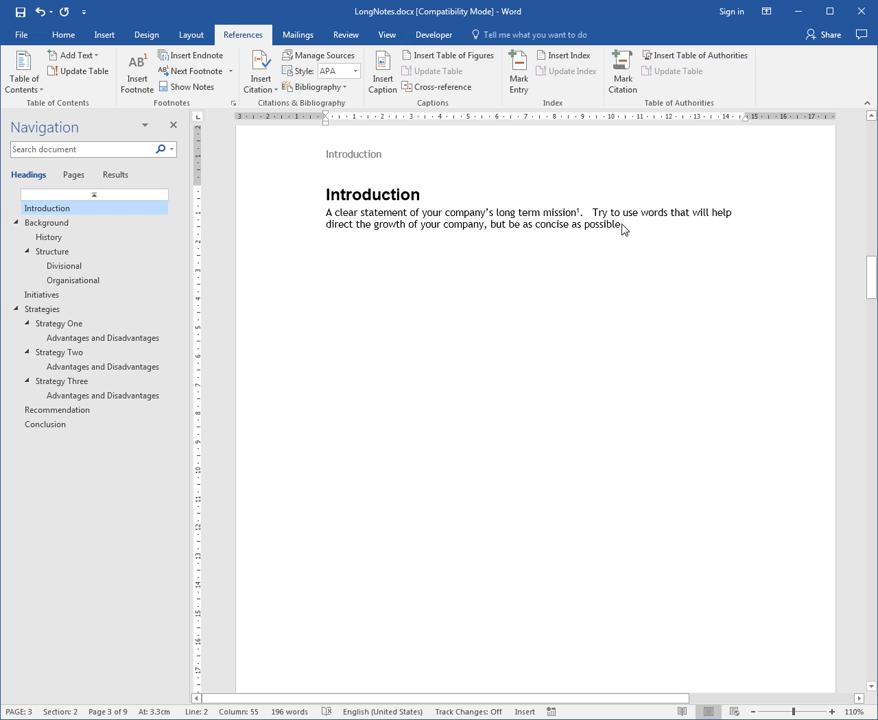
{"action": "left_click", "coordinate": [622, 226]}
{"action": "type", "text": "."}
{"action": "left_click", "coordinate": [138, 72]}
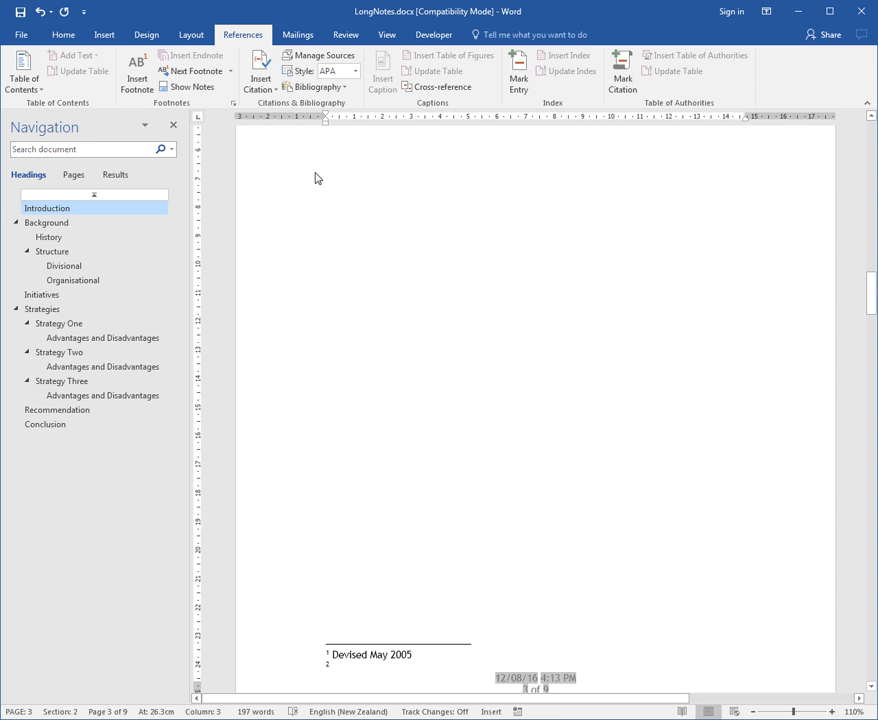
{"action": "type", "text": "Human R"}
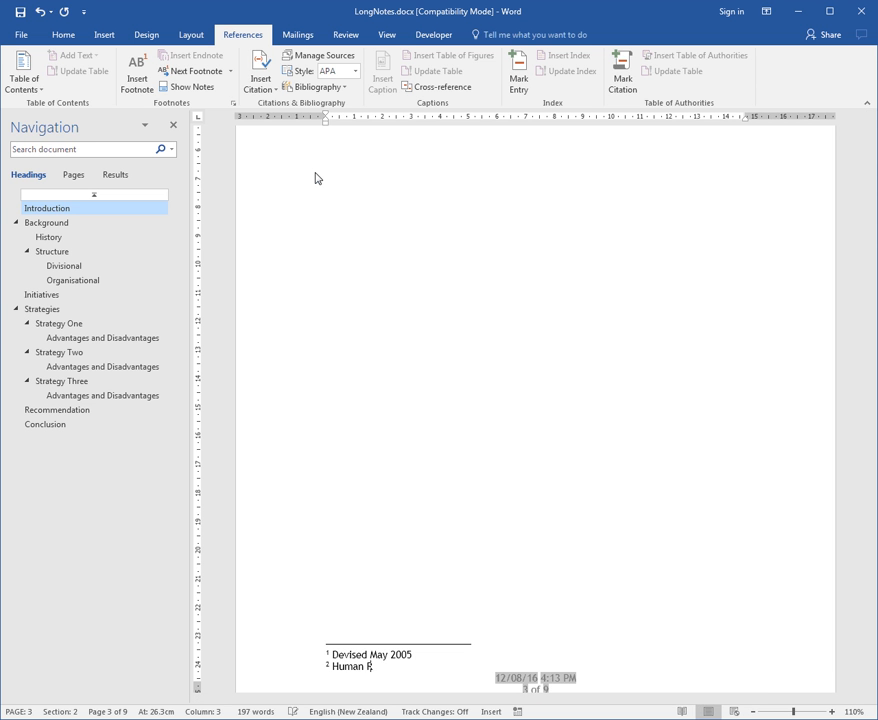
{"action": "type", "text": "esource Assistance"}
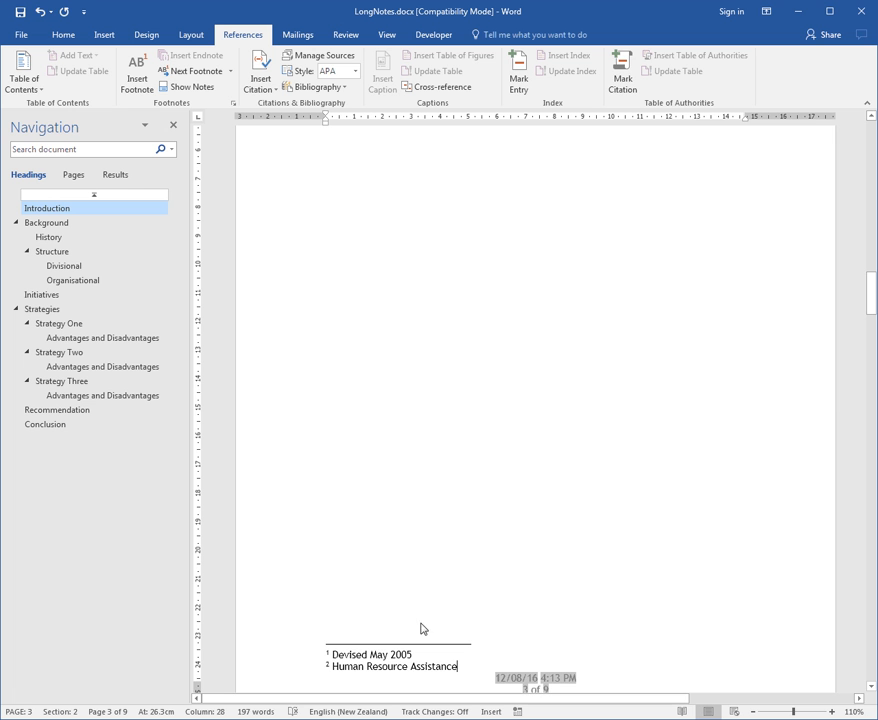
{"action": "key", "text": "shift+F5"}
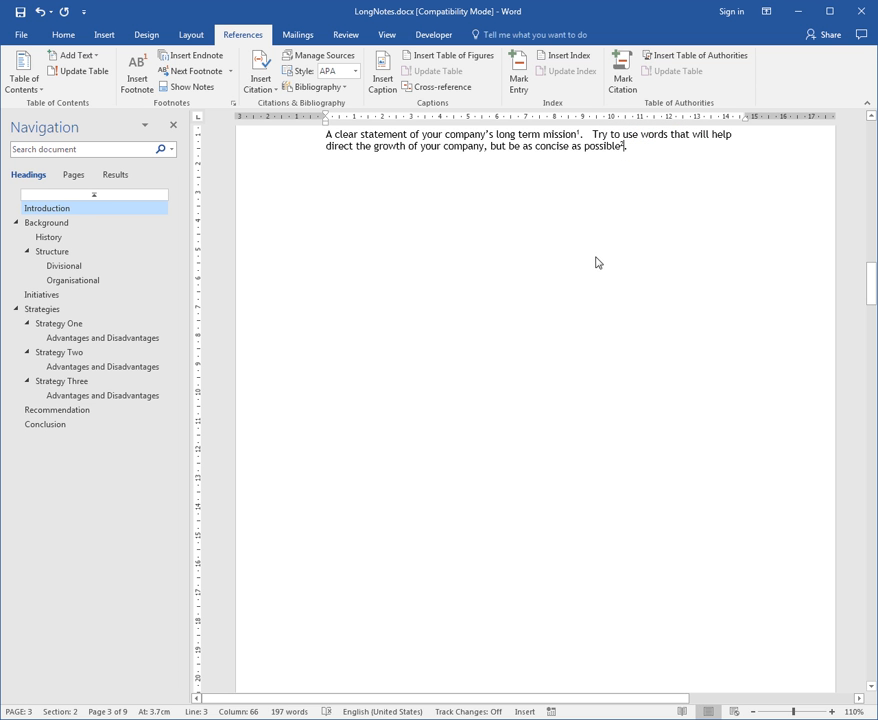
Insert an endnote after "name" in the Background paragraph with the text "On HR Database", and return to its reference mark
{"action": "scroll", "coordinate": [571, 310], "scroll_direction": "down", "scroll_amount": 10}
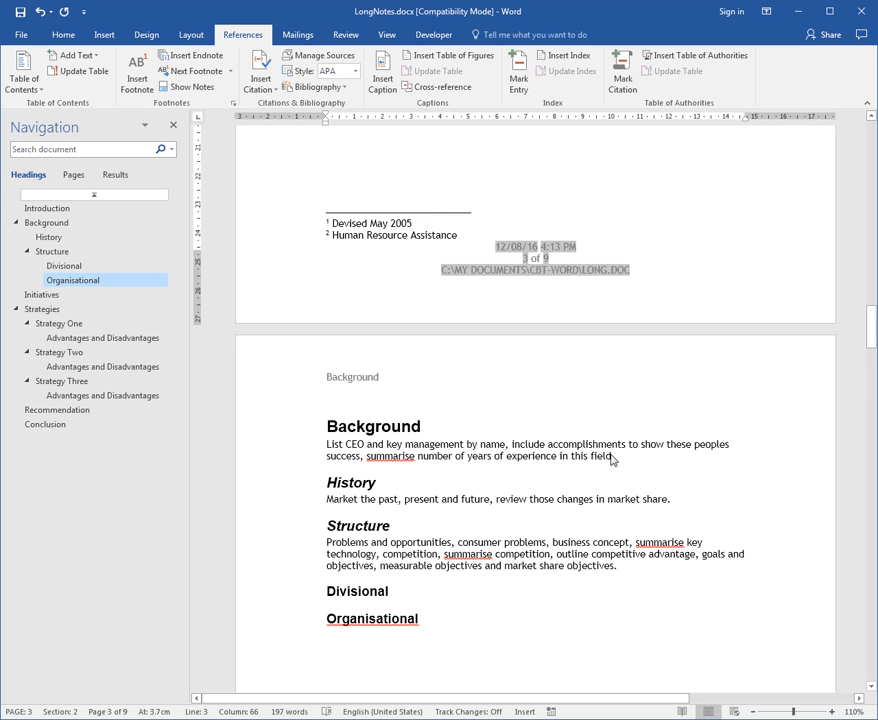
{"action": "left_click", "coordinate": [506, 449]}
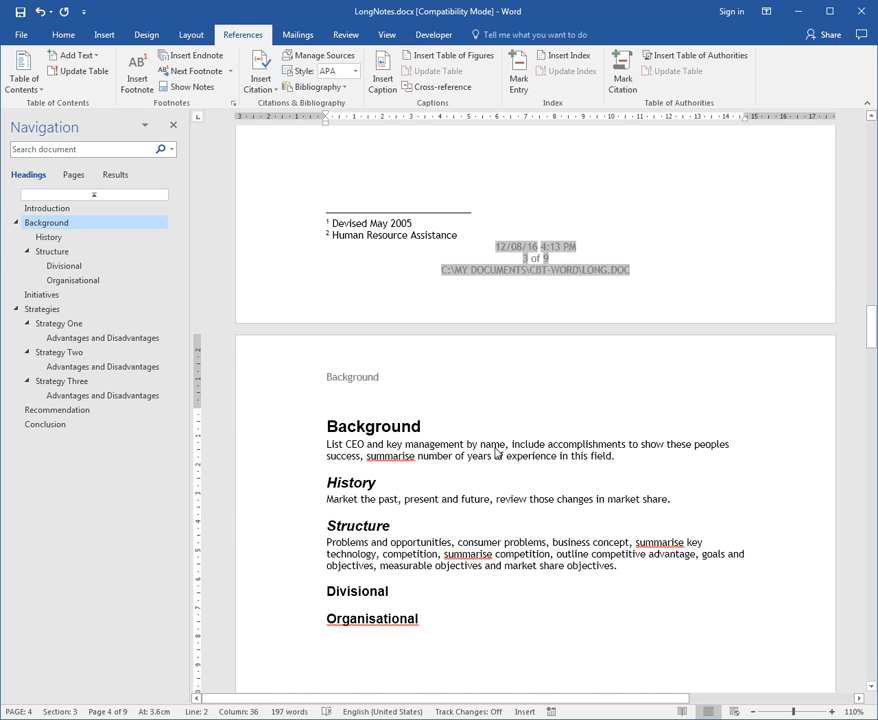
{"action": "left_click", "coordinate": [187, 56]}
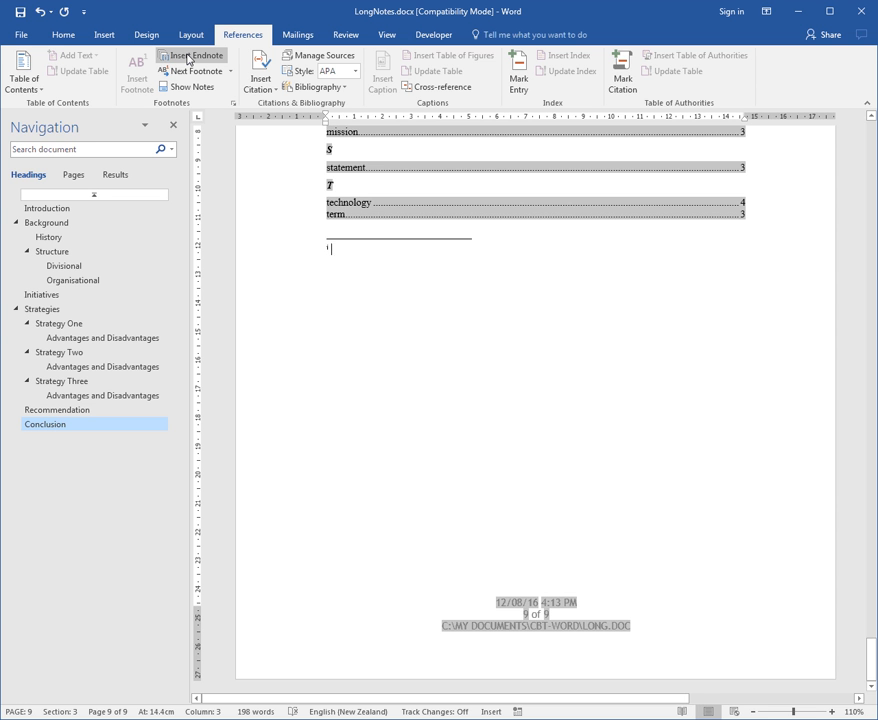
{"action": "type", "text": "On HR "}
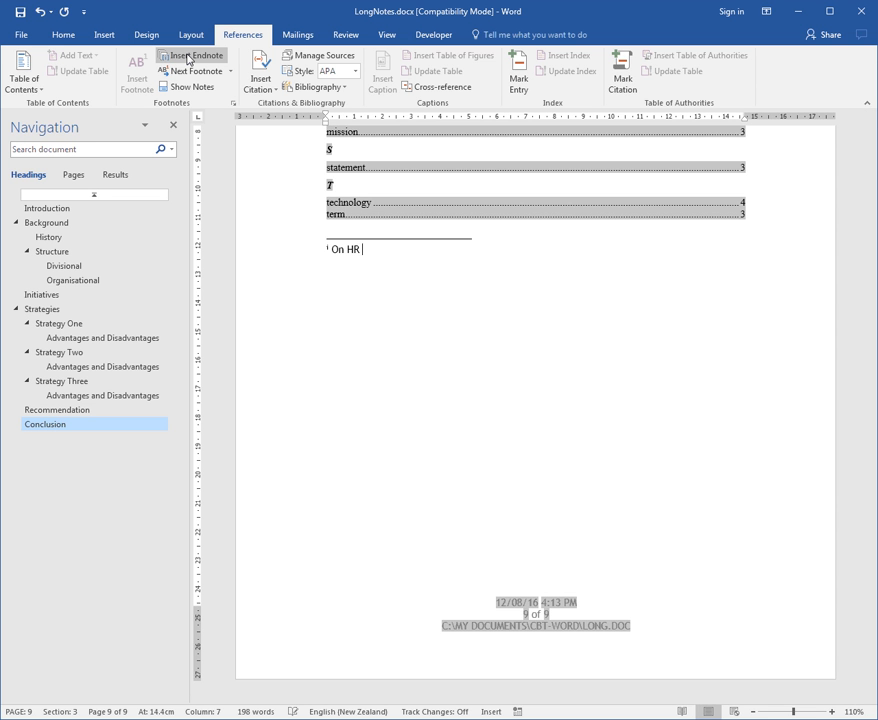
{"action": "type", "text": "Aatabase"}
{"action": "key", "text": "shift+F5"}
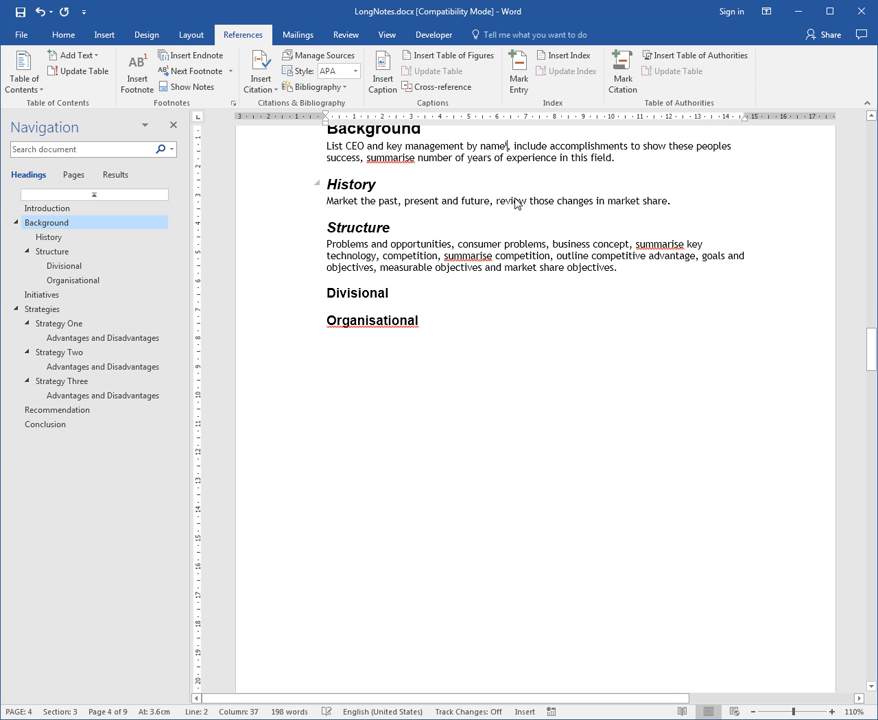
{"action": "mouse_move", "coordinate": [509, 150]}
Add an endnote after "market share" in the History paragraph reading "Marketing Database", and return to its reference mark
{"action": "left_click", "coordinate": [668, 204]}
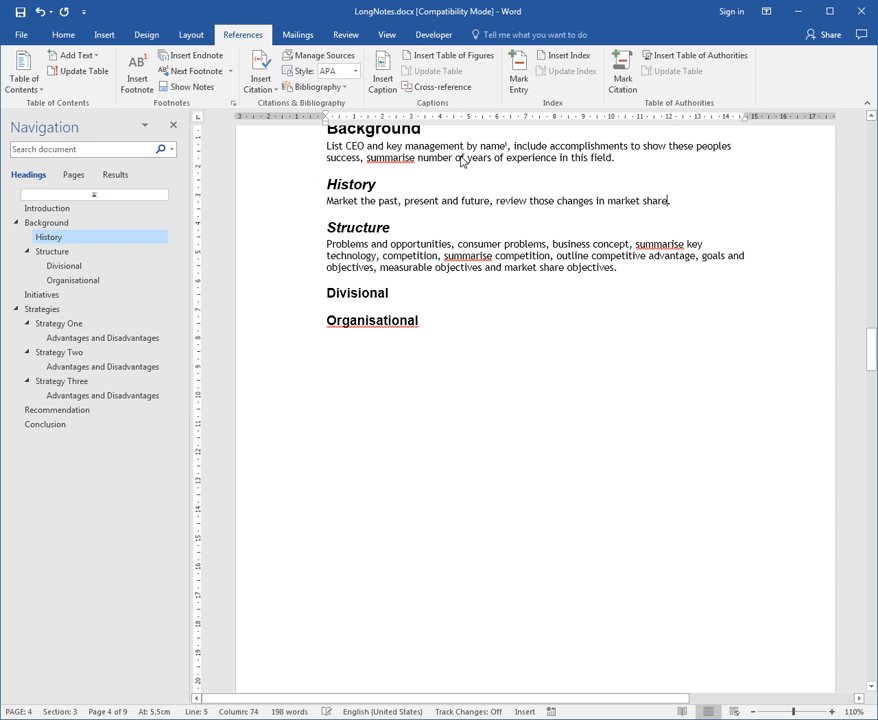
{"action": "left_click", "coordinate": [211, 58]}
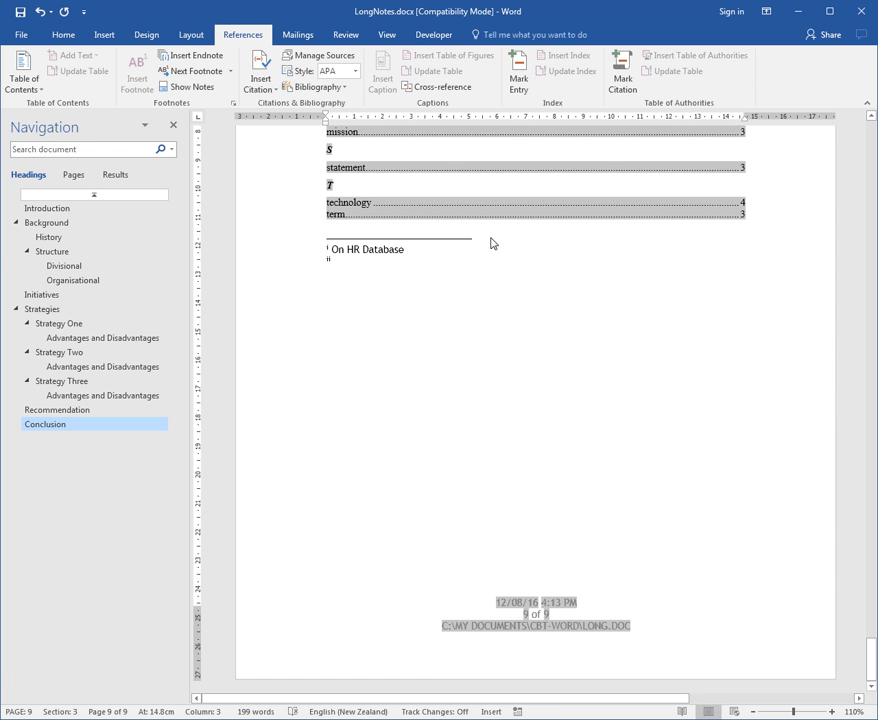
{"action": "type", "text": "Market"}
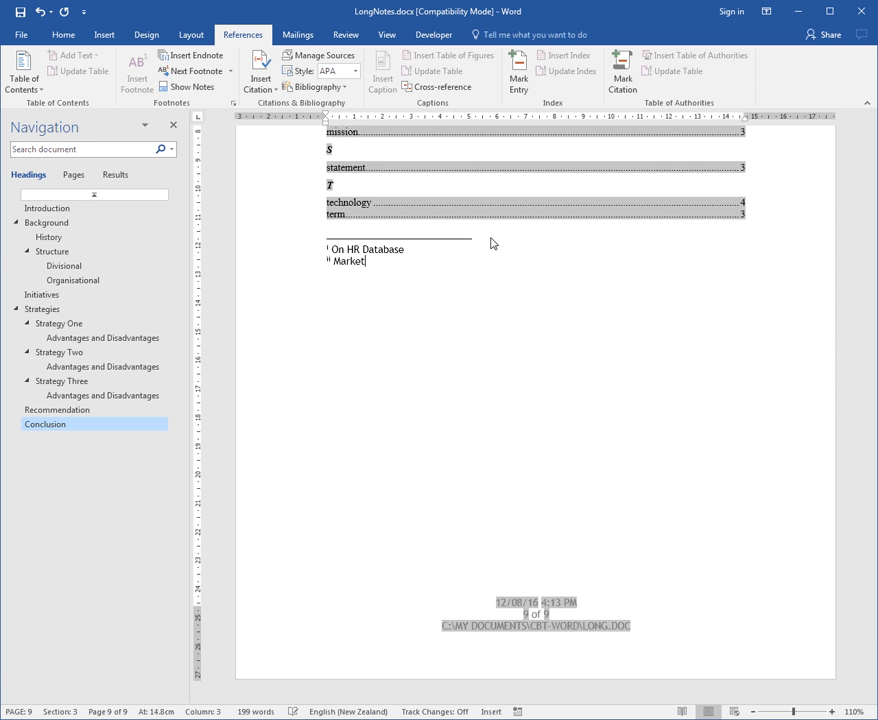
{"action": "type", "text": "ing Database"}
{"action": "key", "text": "shift+F5"}
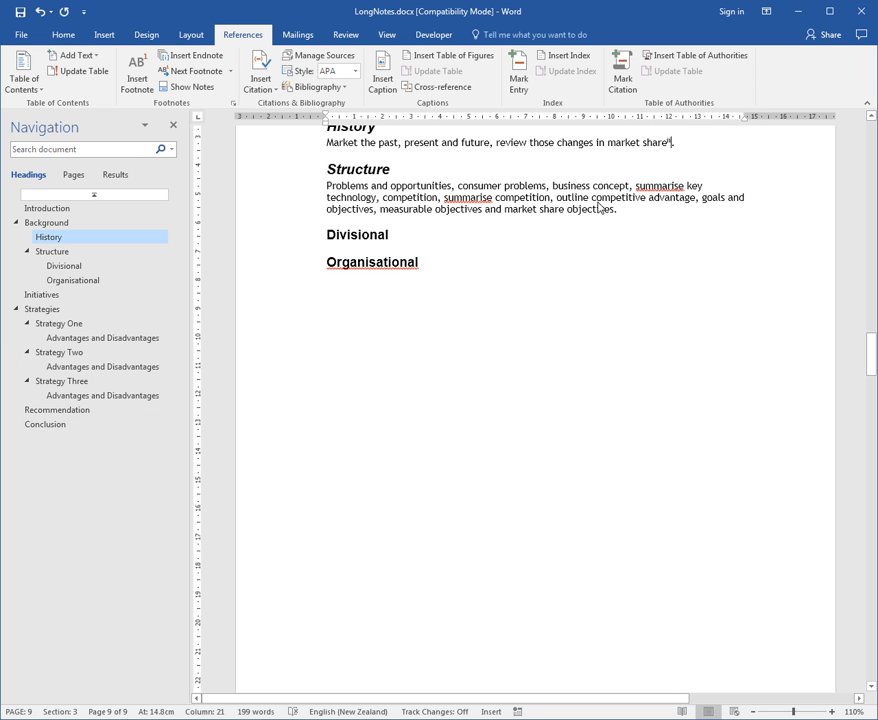
{"action": "scroll", "coordinate": [606, 207], "scroll_direction": "down", "scroll_amount": 1}
{"action": "scroll", "coordinate": [625, 206], "scroll_direction": "up", "scroll_amount": 4}
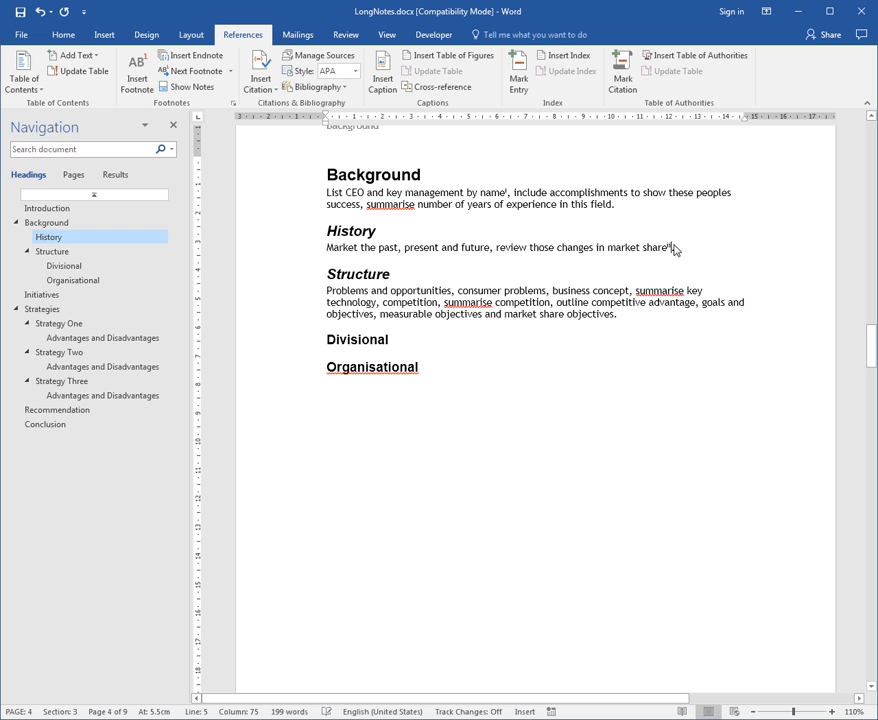
{"action": "mouse_move", "coordinate": [656, 253]}
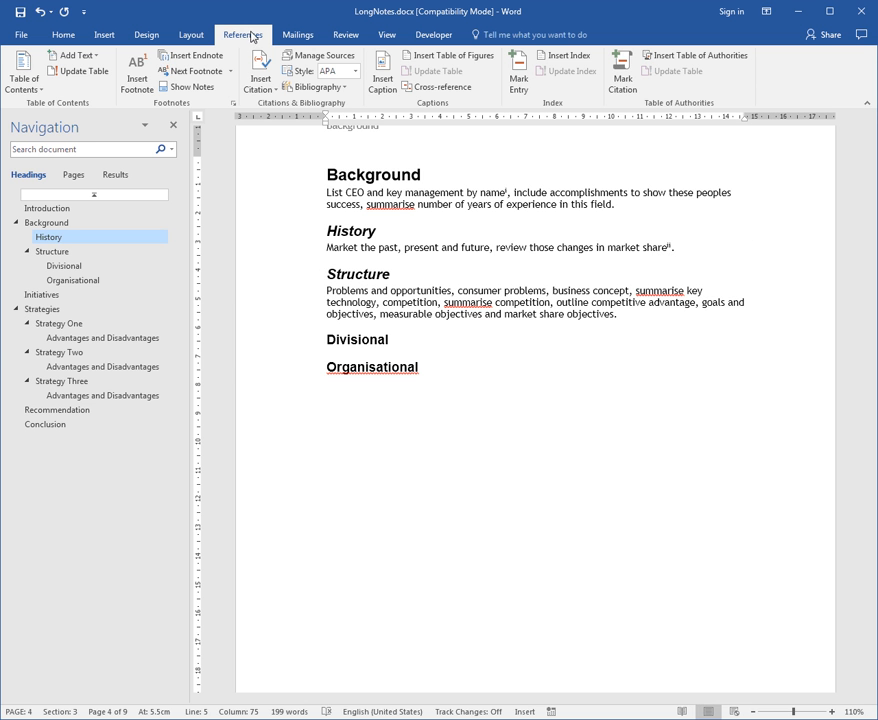
Set the footnote number format to A, B, C, … for the whole document, and check the footnote marks on the Introduction page
{"action": "left_click", "coordinate": [233, 105]}
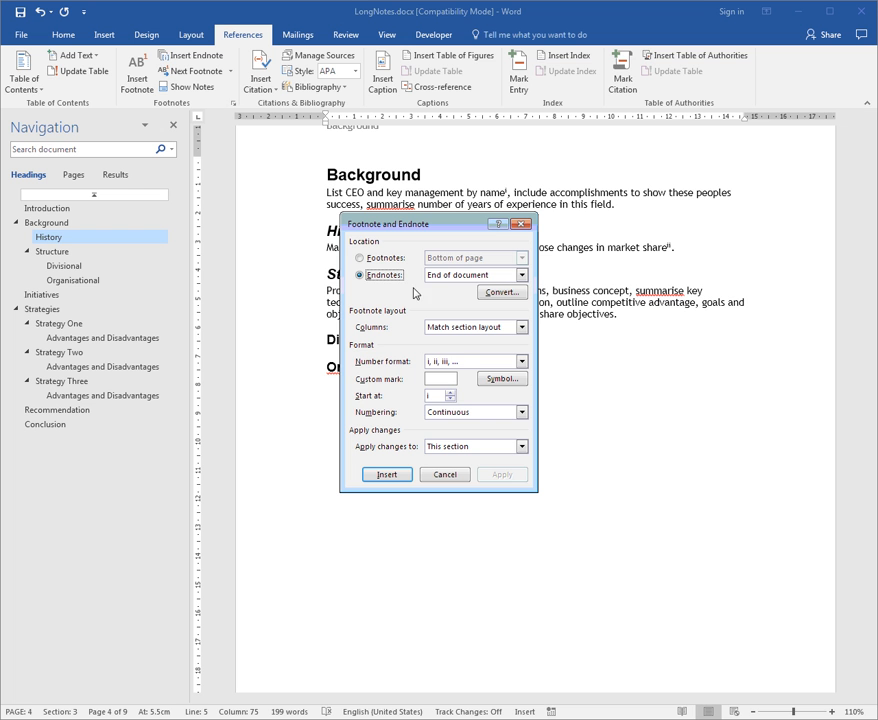
{"action": "left_click", "coordinate": [392, 262]}
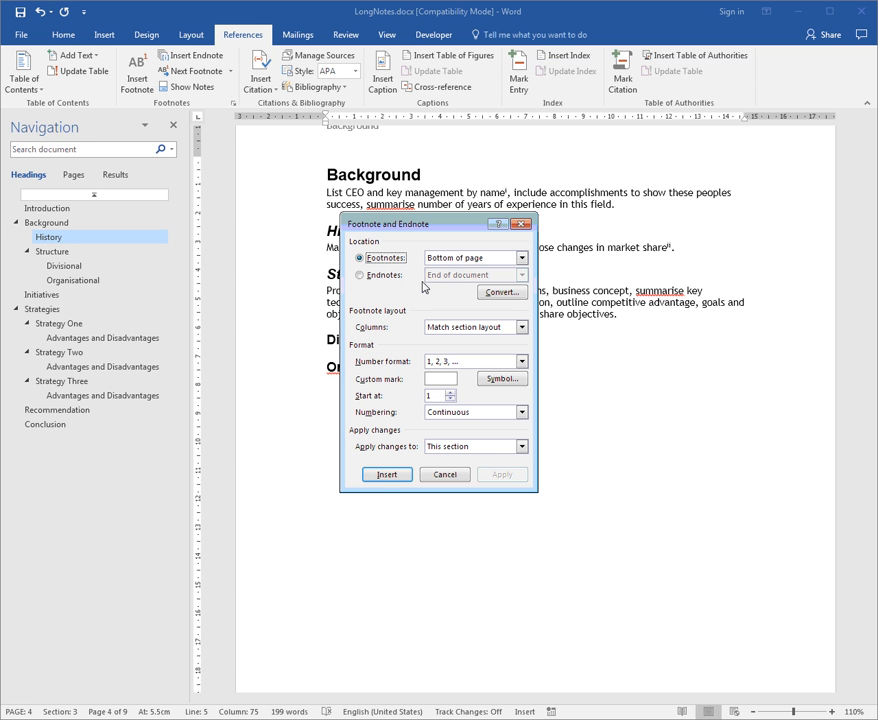
{"action": "left_click", "coordinate": [388, 275]}
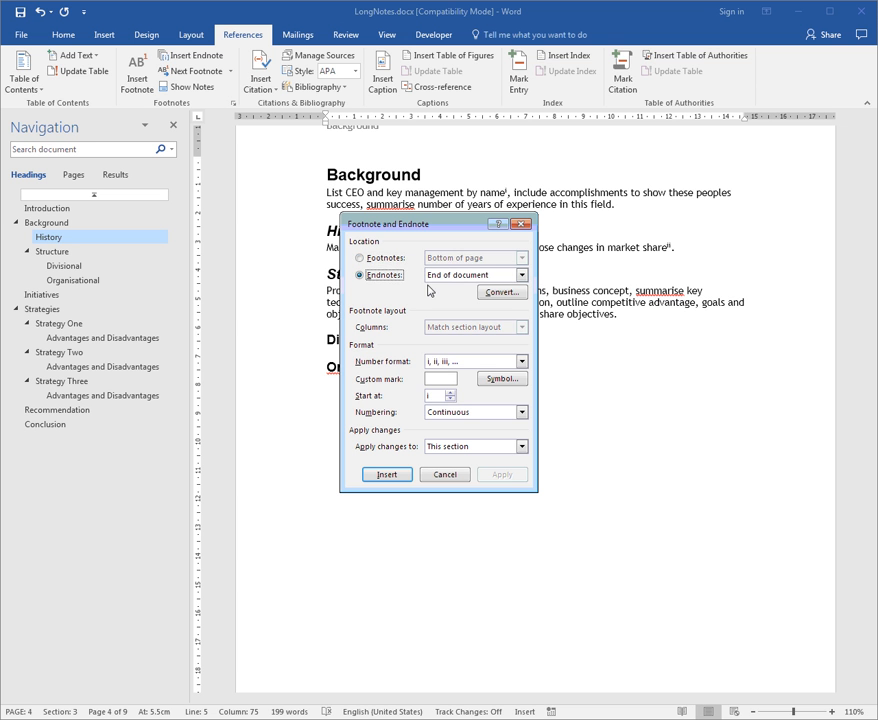
{"action": "left_click", "coordinate": [391, 261]}
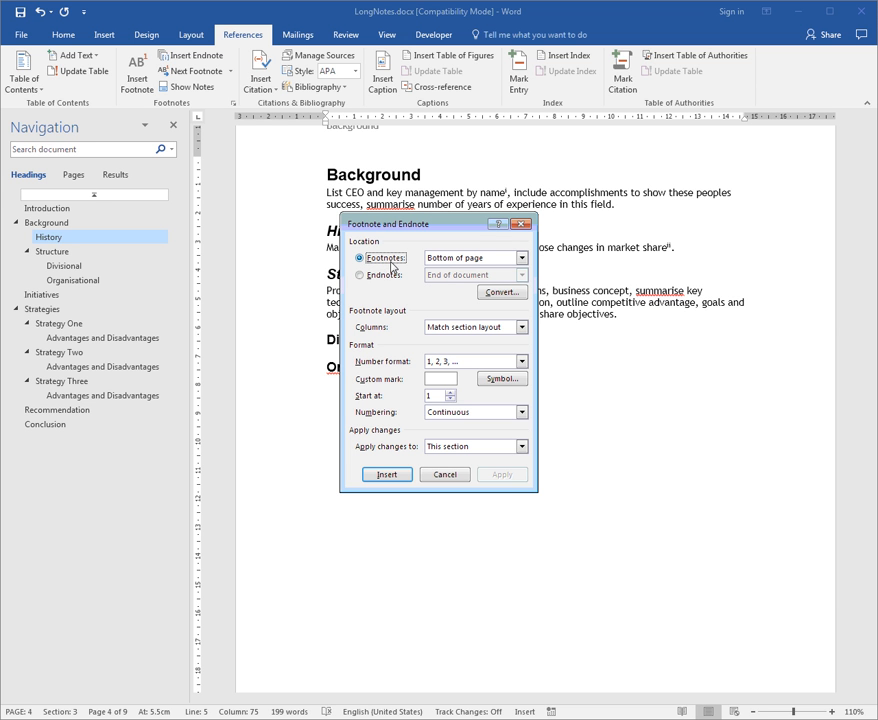
{"action": "left_click", "coordinate": [521, 362]}
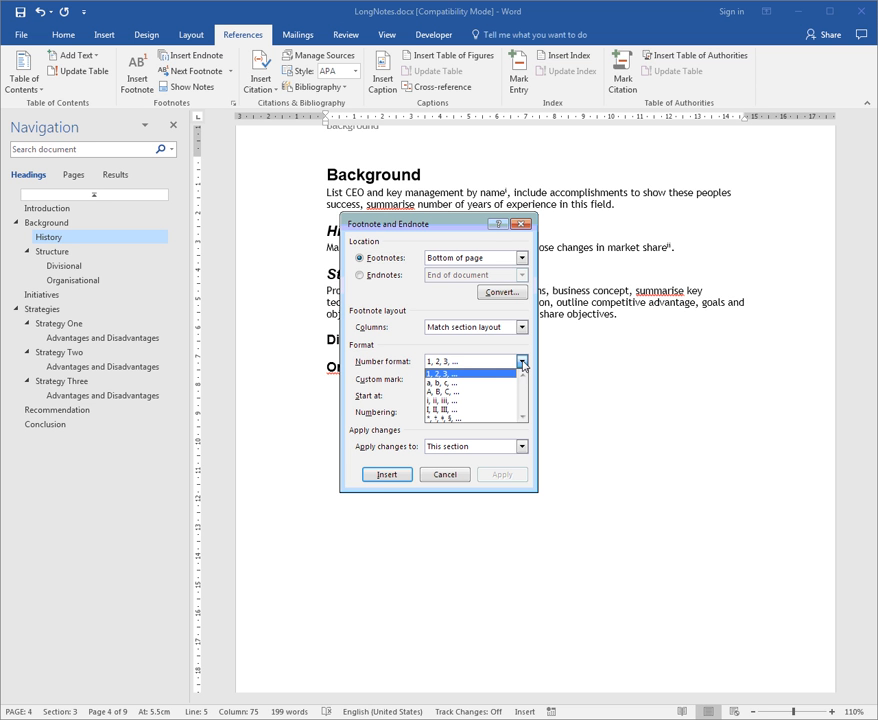
{"action": "left_click", "coordinate": [478, 392]}
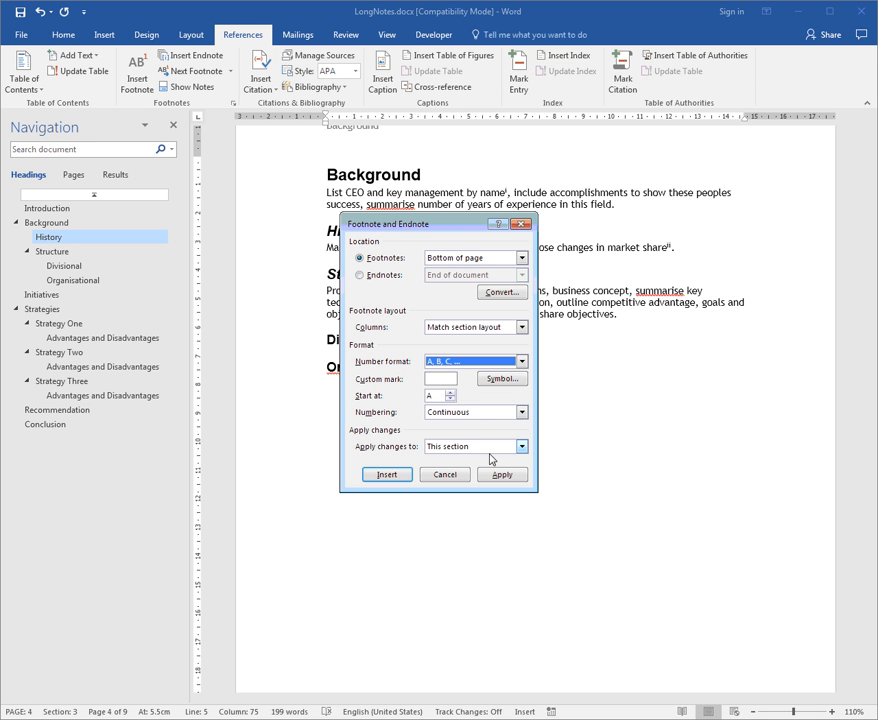
{"action": "left_click", "coordinate": [521, 448]}
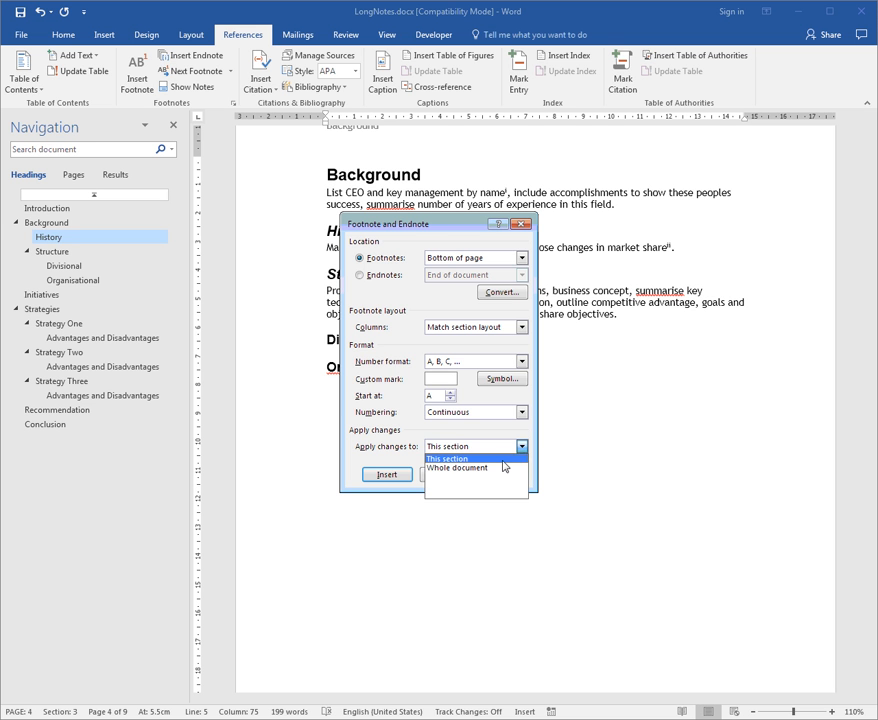
{"action": "left_click", "coordinate": [470, 467]}
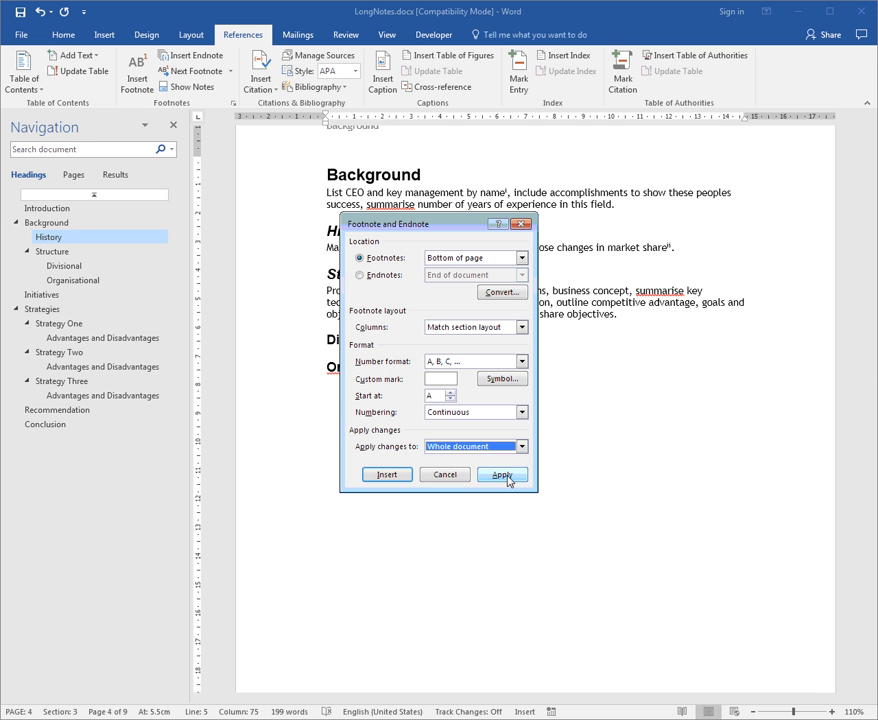
{"action": "left_click", "coordinate": [502, 475]}
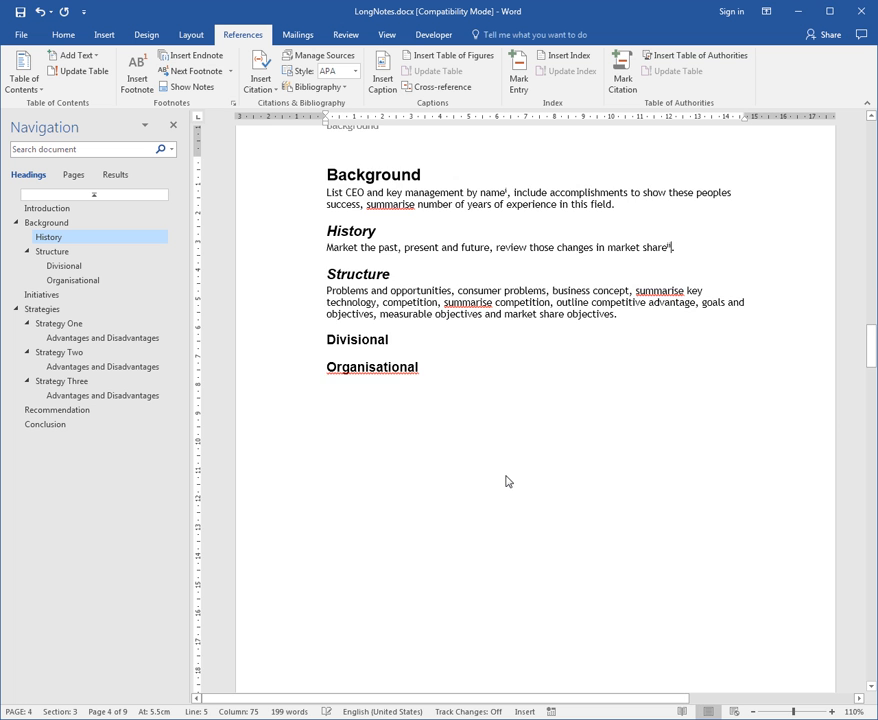
{"action": "scroll", "coordinate": [507, 481], "scroll_direction": "up", "scroll_amount": 7}
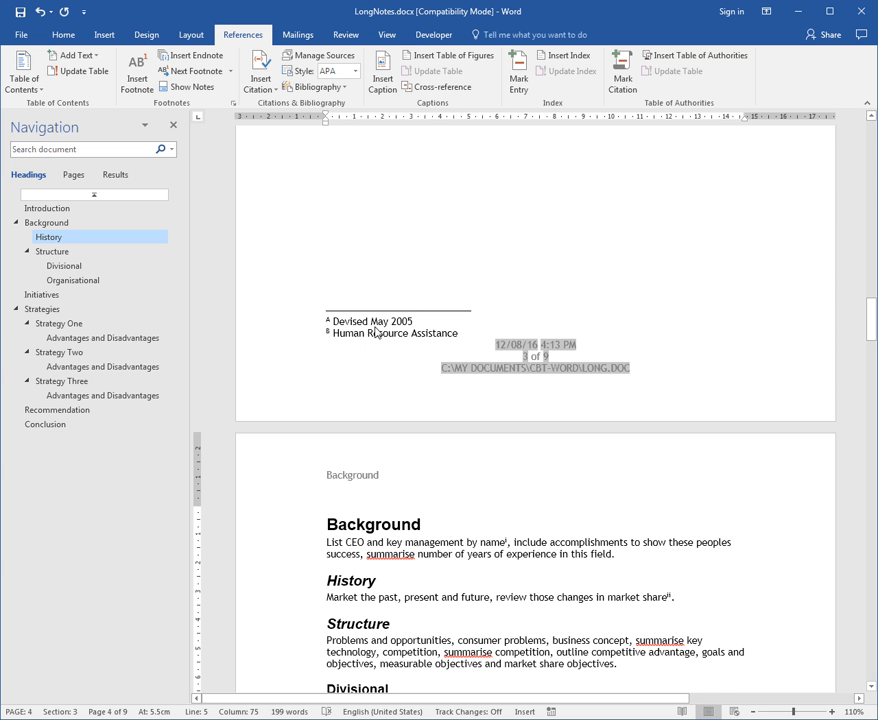
{"action": "scroll", "coordinate": [480, 343], "scroll_direction": "up", "scroll_amount": 8}
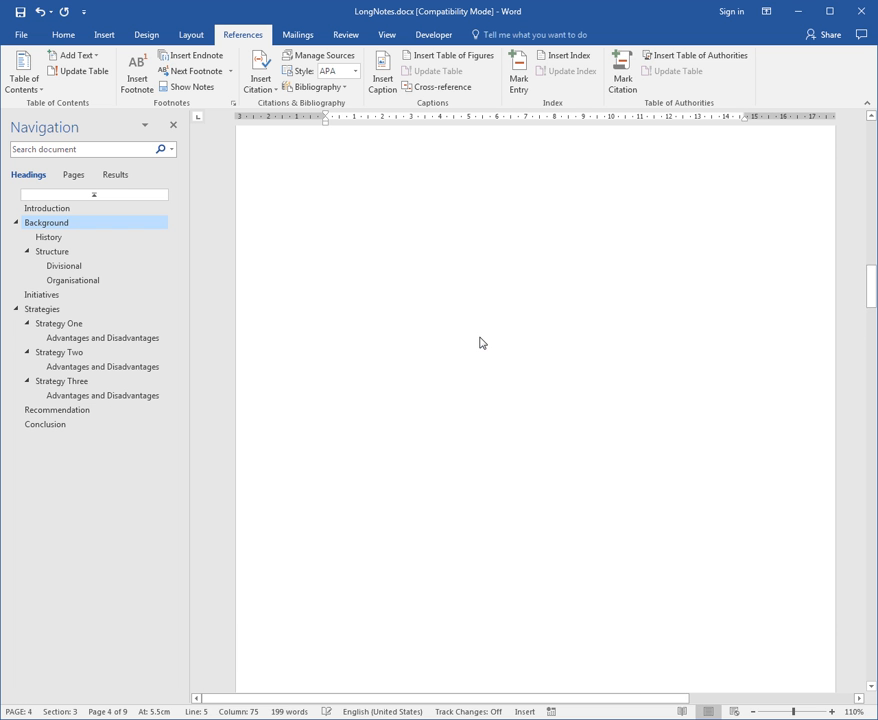
{"action": "scroll", "coordinate": [480, 343], "scroll_direction": "up", "scroll_amount": 6}
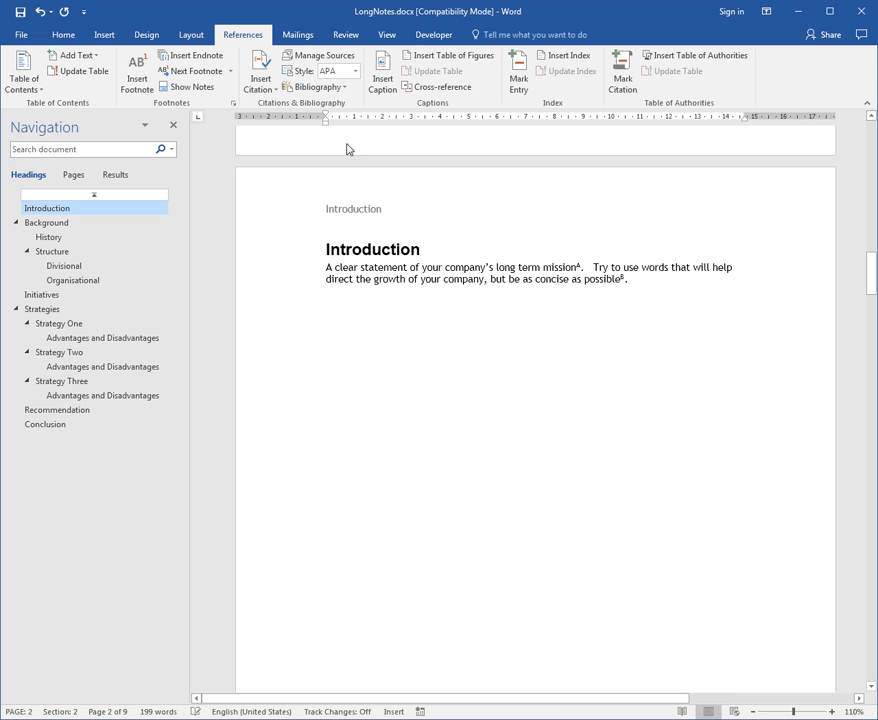
Examine the location choices offered for endnotes and footnotes in the note settings, keeping End of document and Bottom of page
{"action": "left_click", "coordinate": [233, 104]}
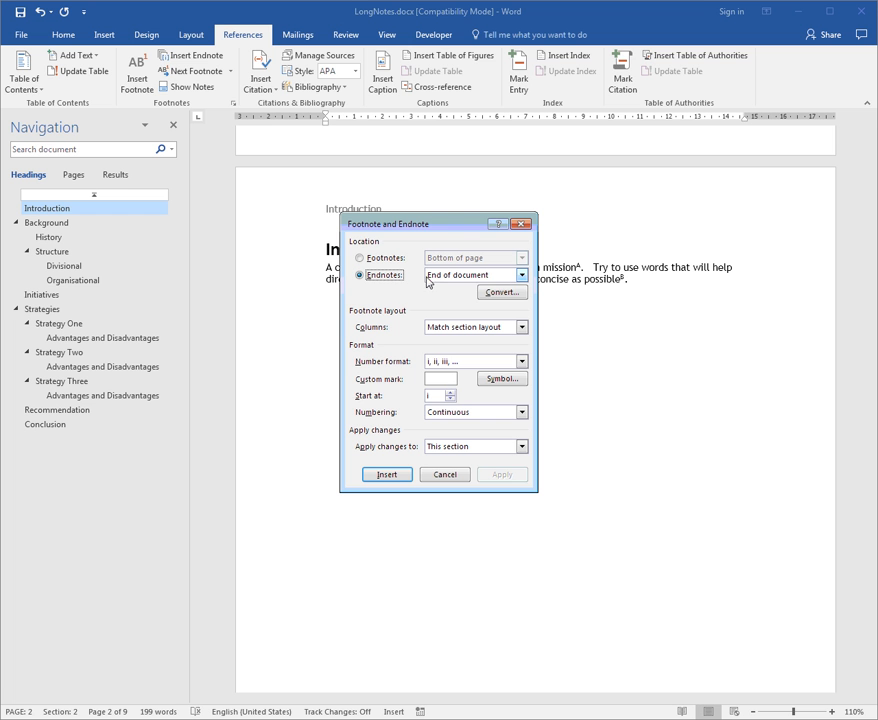
{"action": "left_click", "coordinate": [521, 275]}
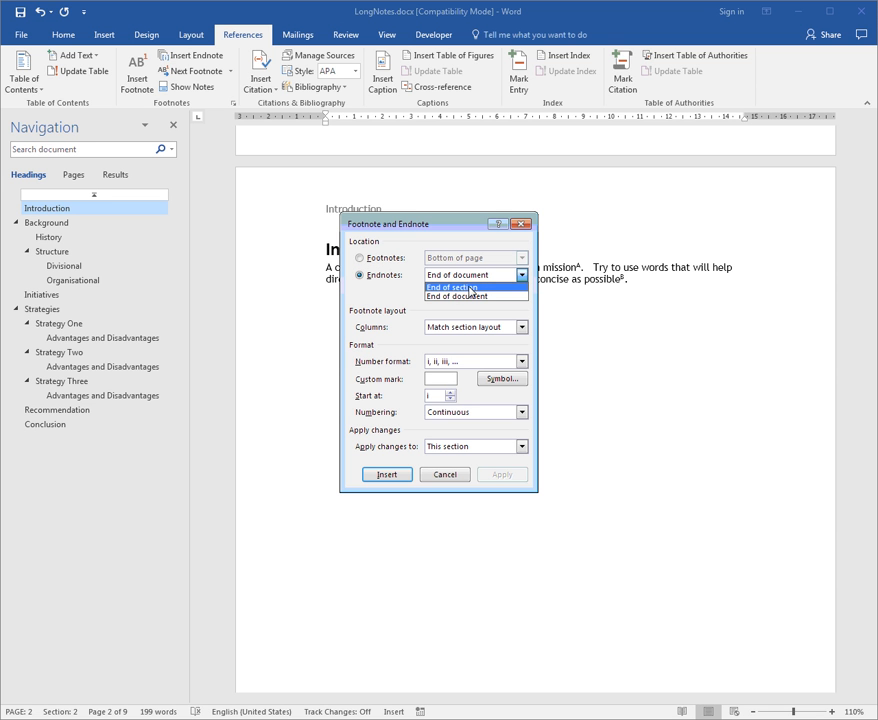
{"action": "left_click", "coordinate": [521, 276]}
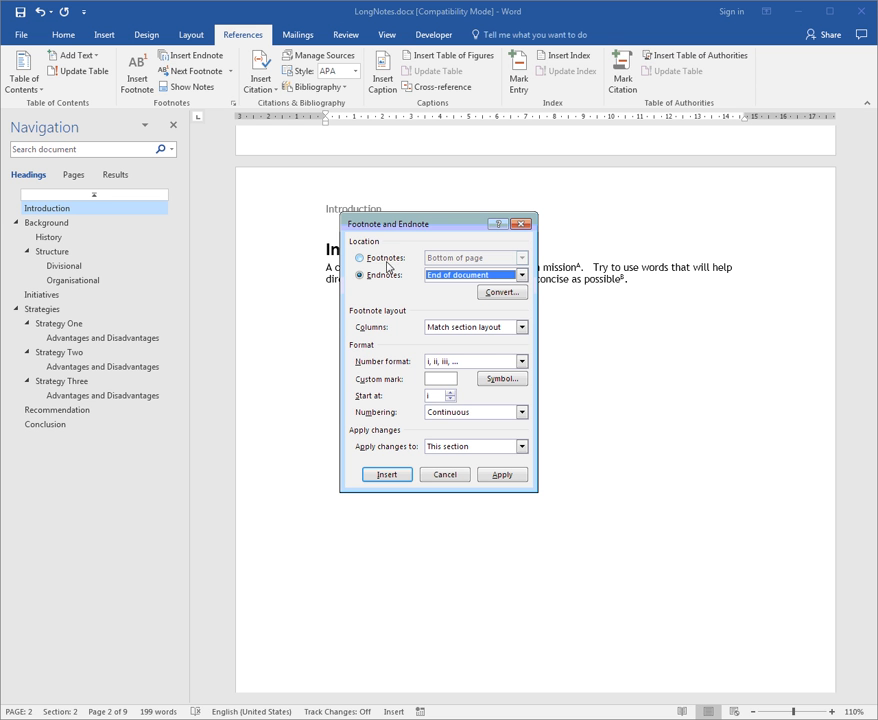
{"action": "left_click", "coordinate": [386, 262]}
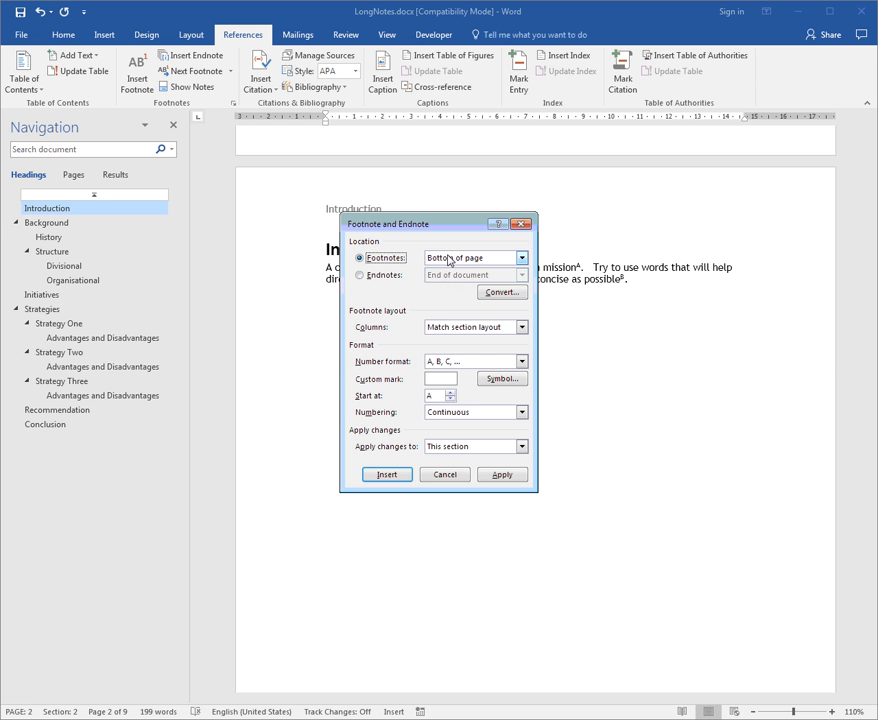
{"action": "left_click", "coordinate": [522, 259]}
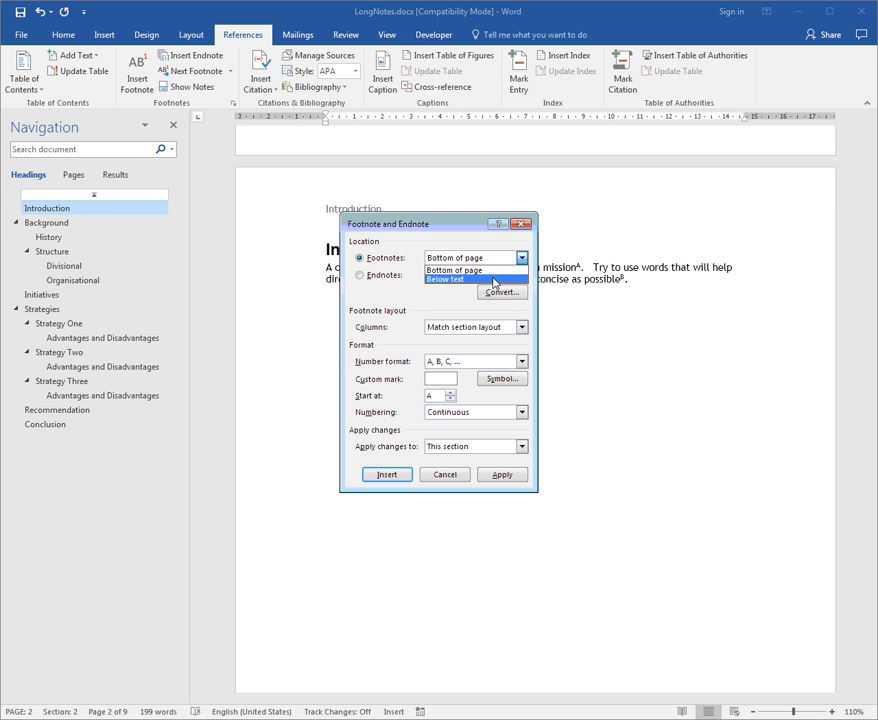
{"action": "left_click", "coordinate": [458, 270]}
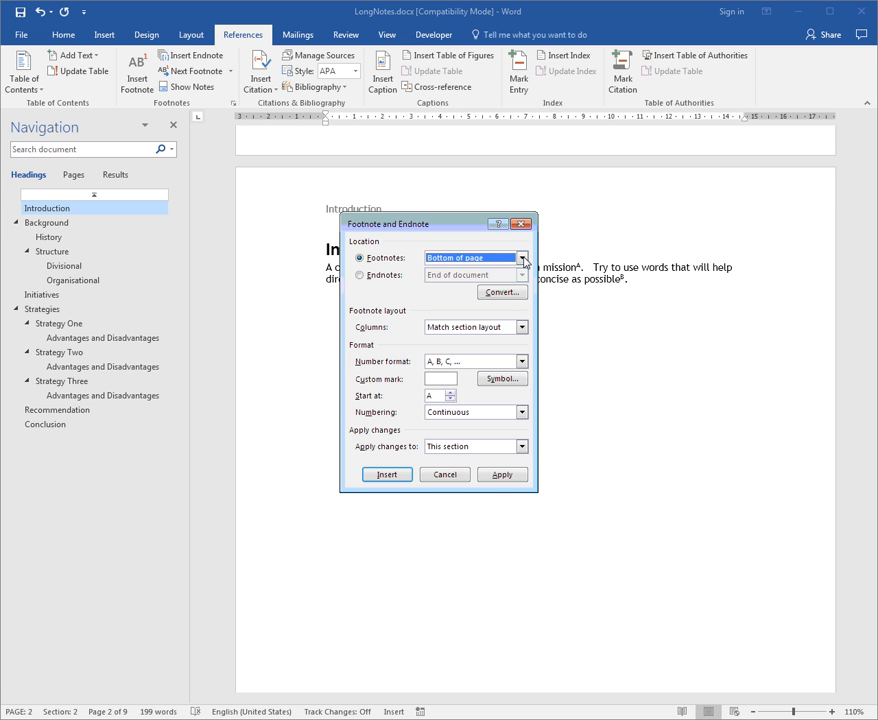
Set the endnote number format to *, †, ‡, §, … for the whole document, and check the reference marks and the endnotes
{"action": "left_click", "coordinate": [390, 281]}
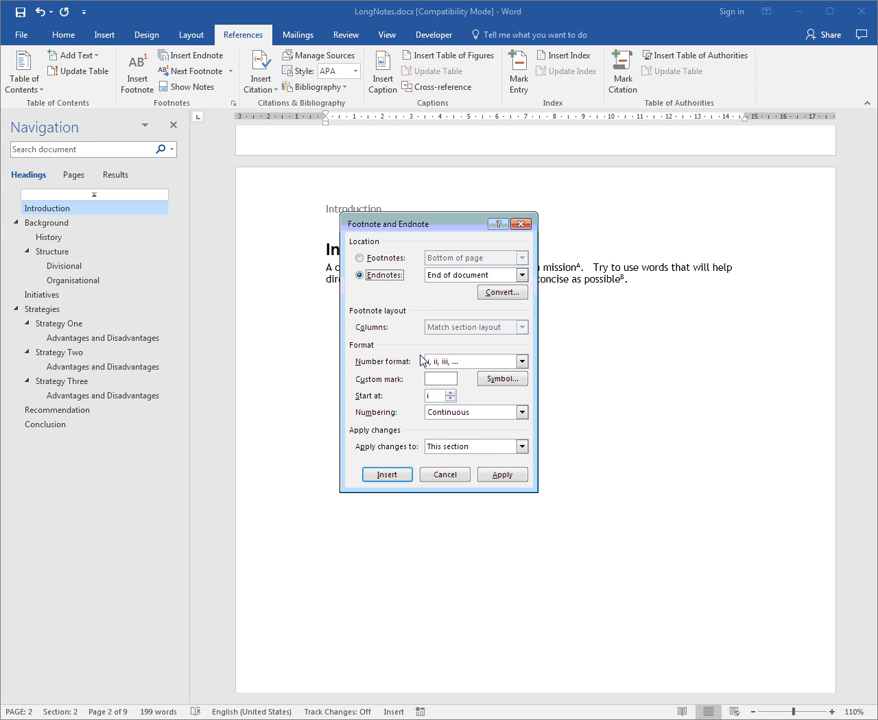
{"action": "left_click", "coordinate": [521, 362]}
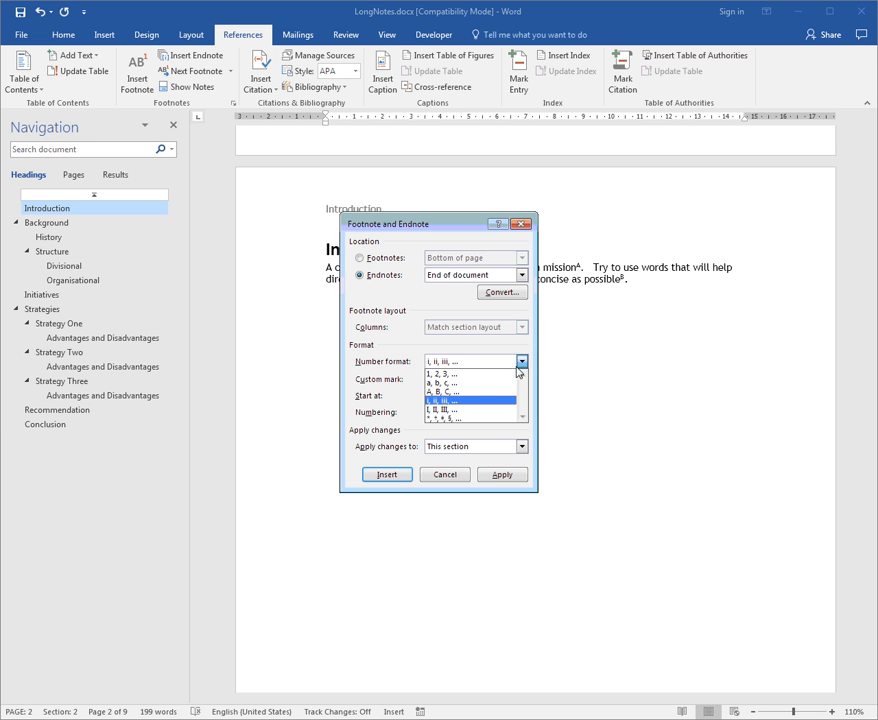
{"action": "left_click", "coordinate": [463, 418]}
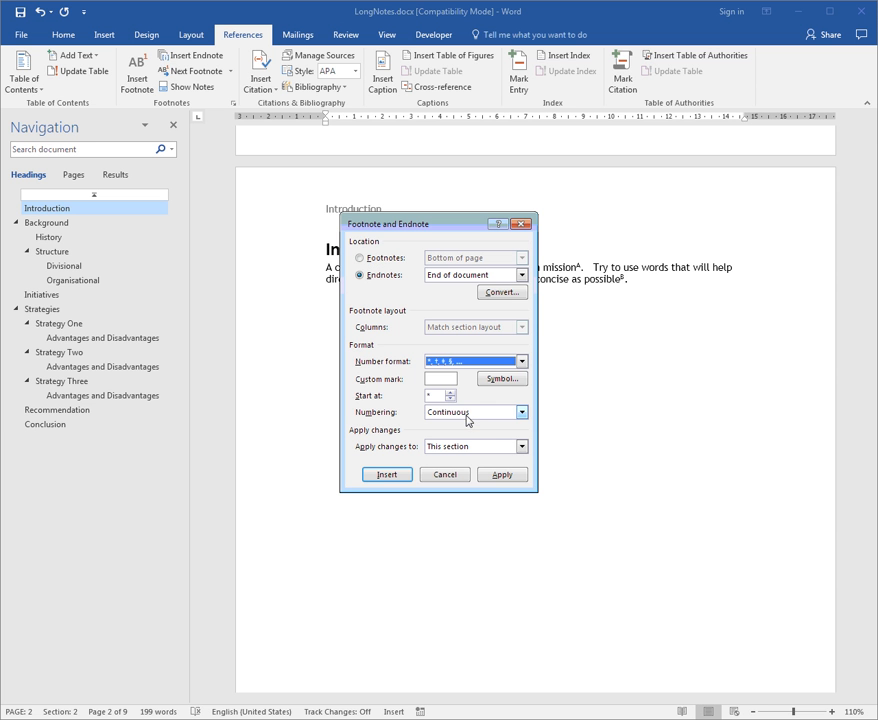
{"action": "left_click", "coordinate": [500, 447]}
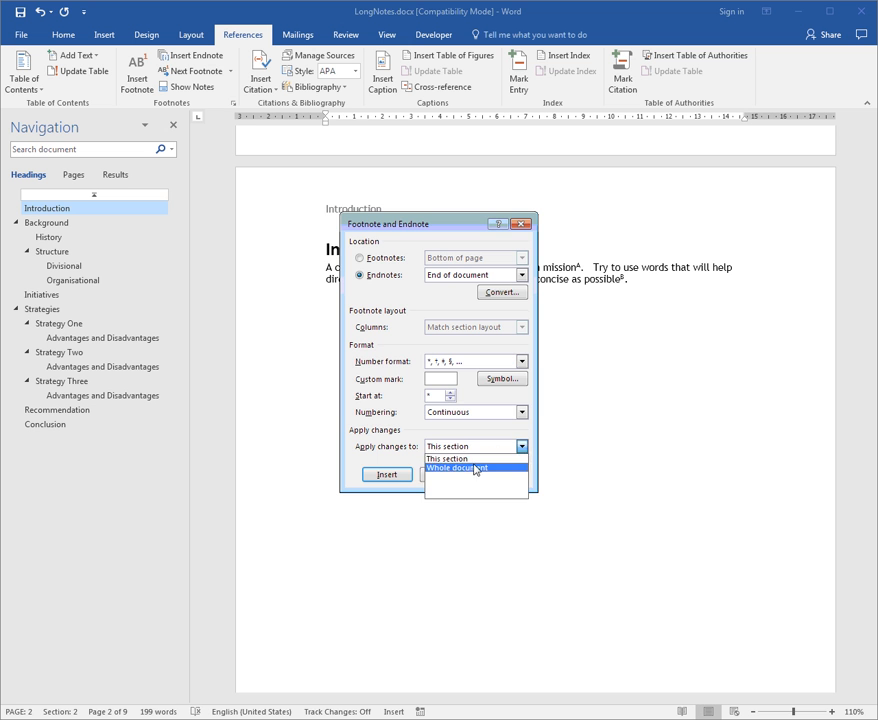
{"action": "left_click", "coordinate": [474, 468]}
{"action": "left_click", "coordinate": [504, 475]}
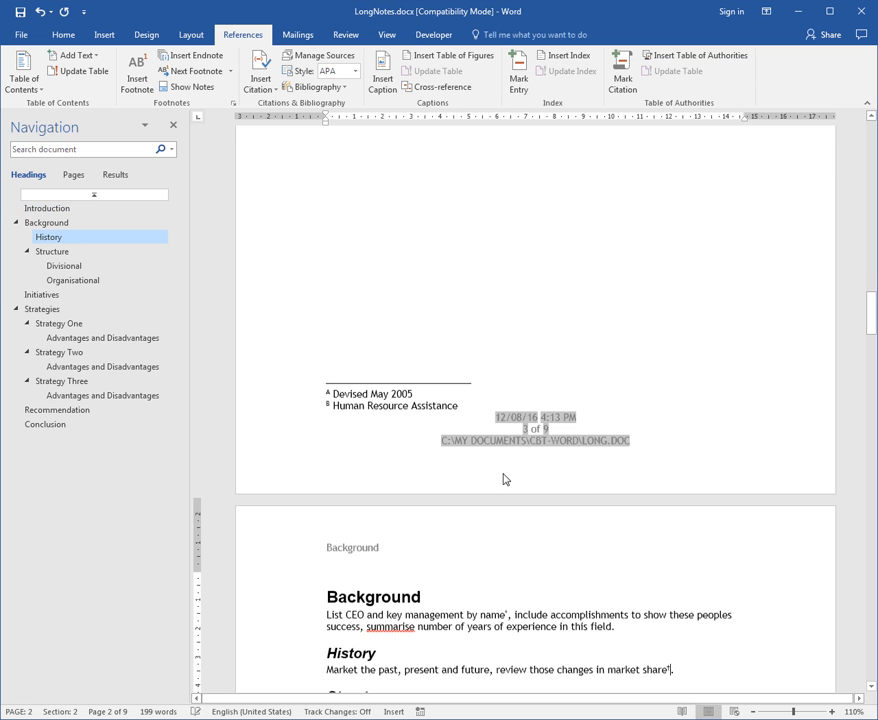
{"action": "scroll", "coordinate": [471, 599], "scroll_direction": "down", "scroll_amount": 2}
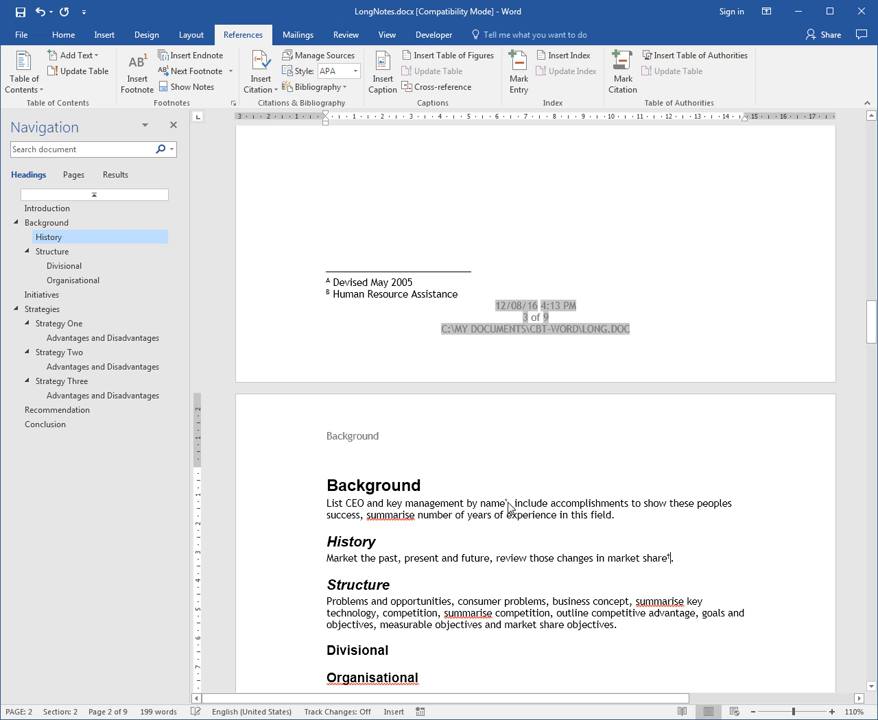
{"action": "left_click", "coordinate": [672, 558]}
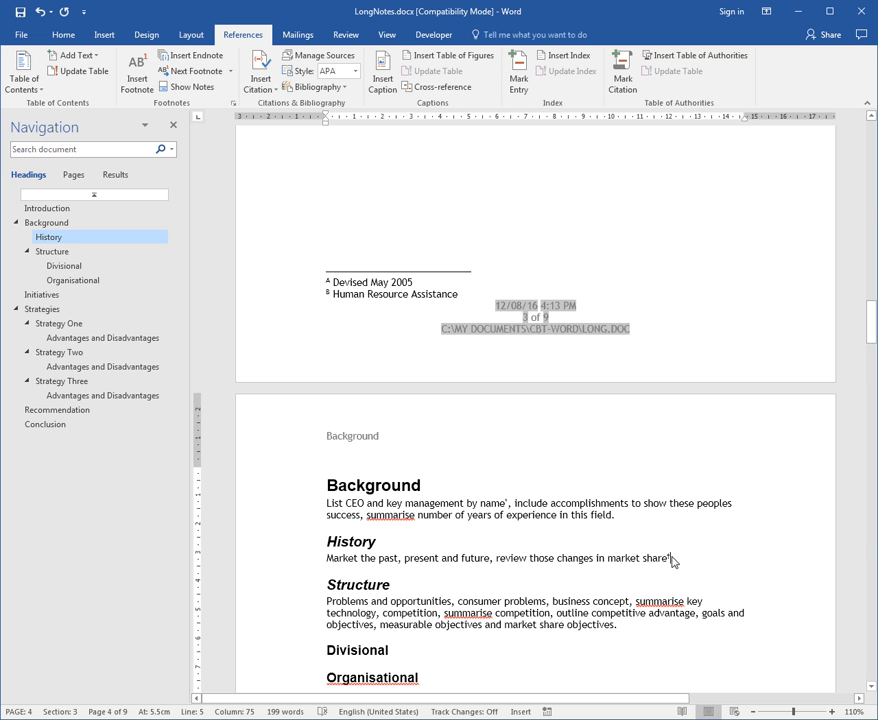
{"action": "scroll", "coordinate": [600, 565], "scroll_direction": "down", "scroll_amount": 4}
{"action": "scroll", "coordinate": [652, 563], "scroll_direction": "down", "scroll_amount": 4}
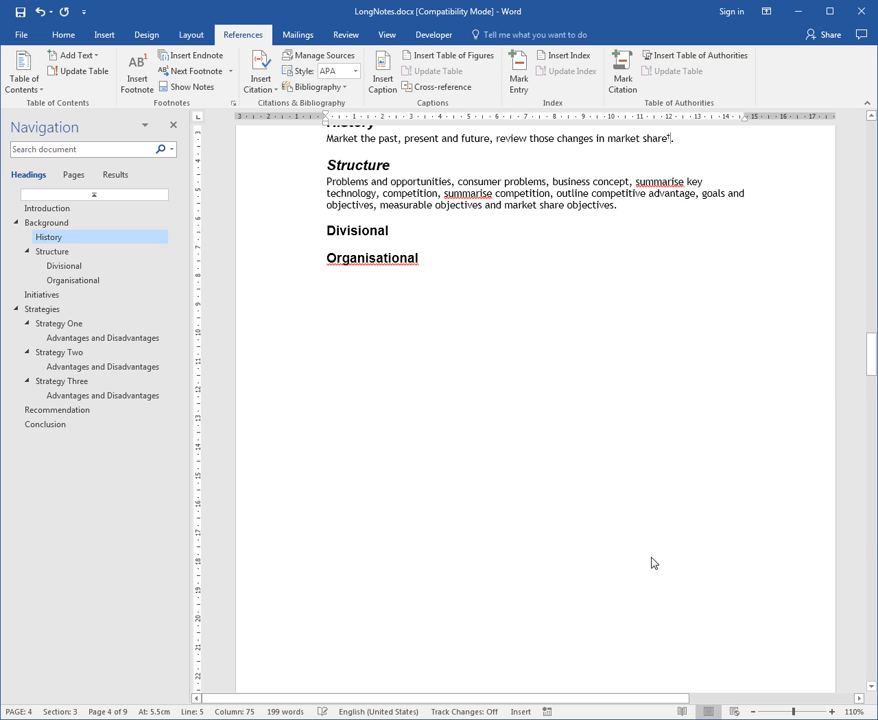
{"action": "key", "text": "ctrl+End"}
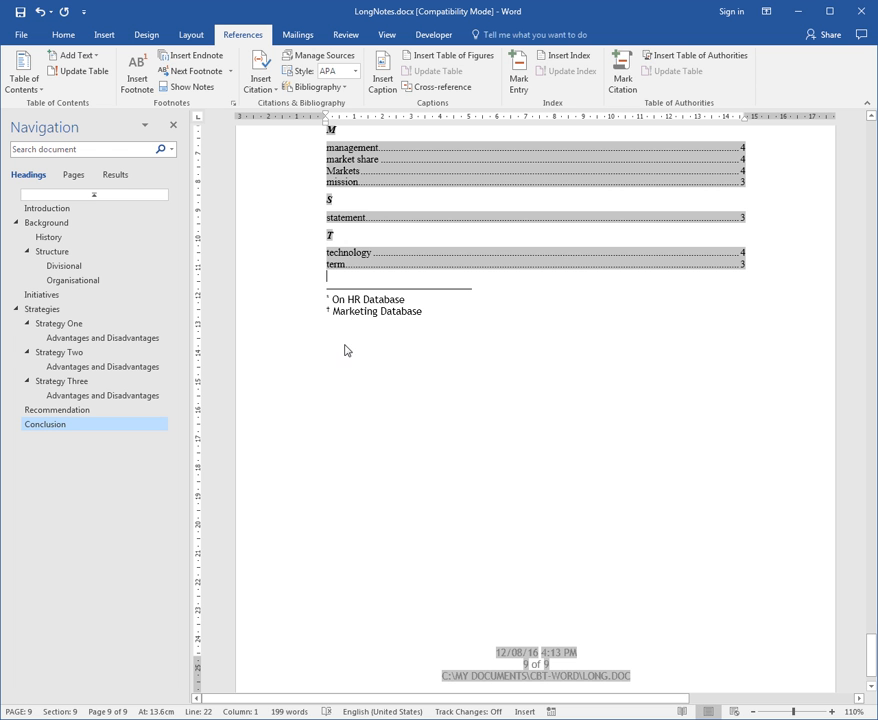
Move the endnote reference mark after "name" in the Background paragraph to after "market share objectives" in the Structure paragraph
{"action": "left_click", "coordinate": [50, 223]}
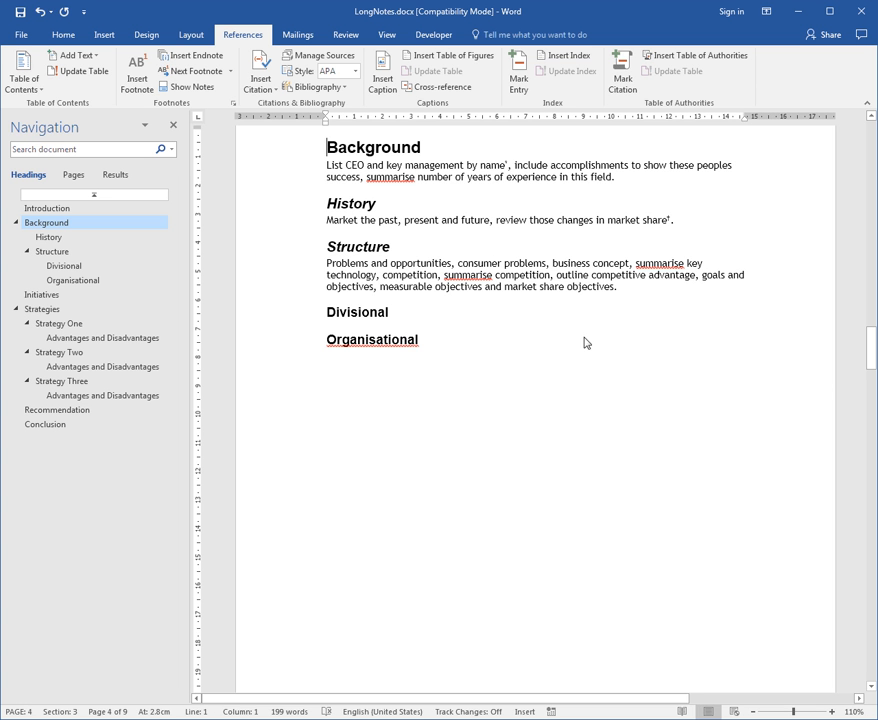
{"action": "left_click", "coordinate": [508, 166]}
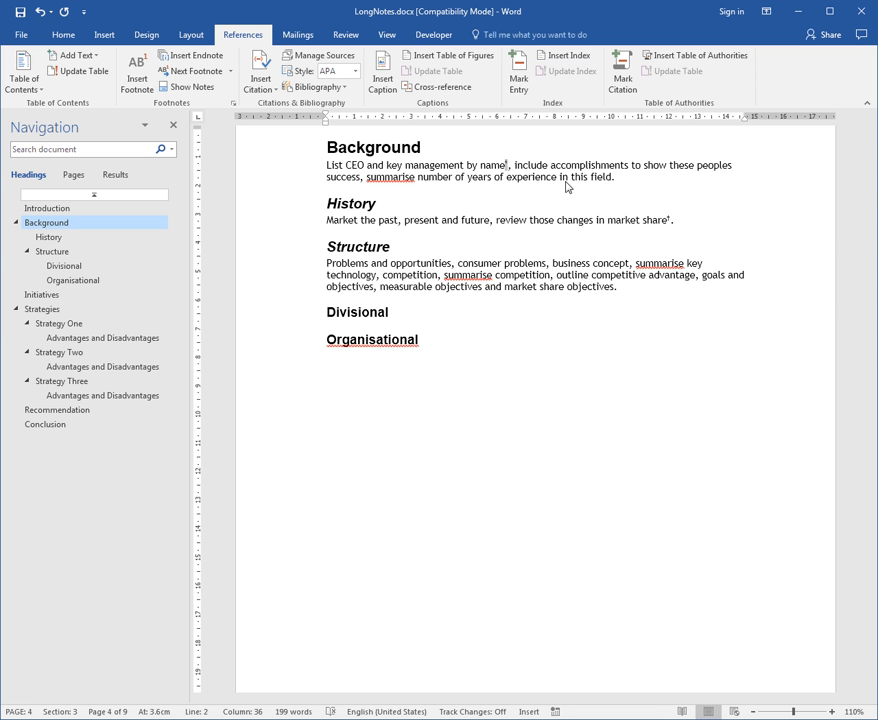
{"action": "key", "text": "Delete"}
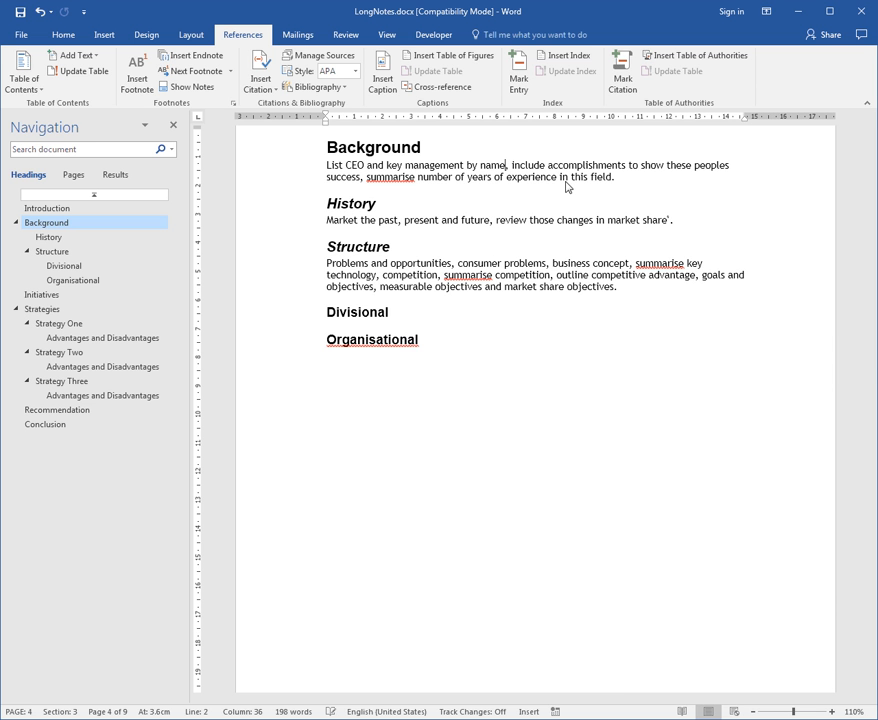
{"action": "left_click", "coordinate": [629, 295]}
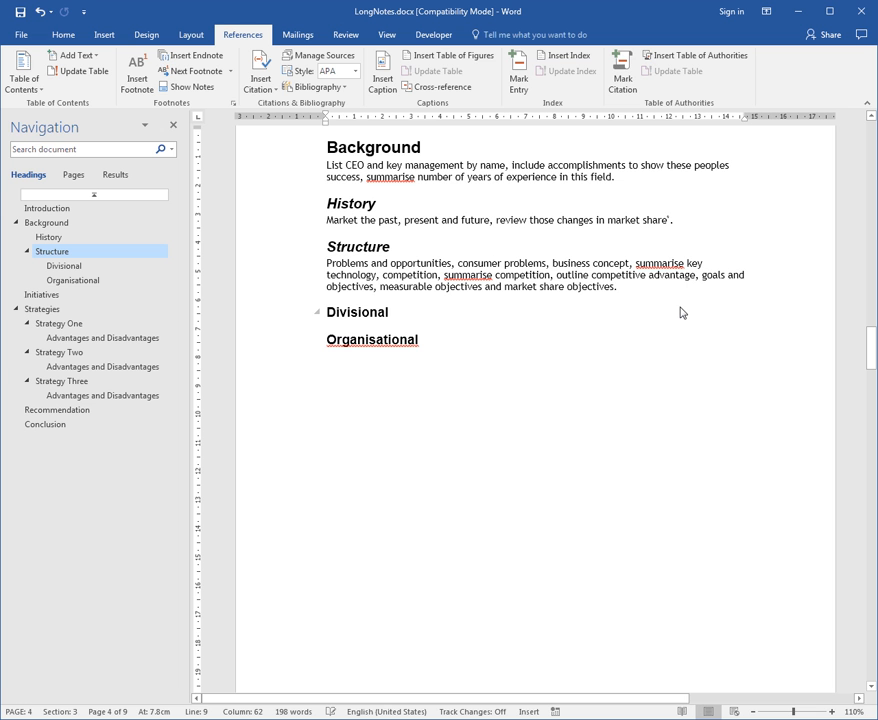
{"action": "key", "text": "ctrl+v"}
Move the footnote mark after "mission" in the Introduction to after "field" in the Background paragraph, and check its note text
{"action": "scroll", "coordinate": [651, 330], "scroll_direction": "up", "scroll_amount": 5}
{"action": "scroll", "coordinate": [643, 319], "scroll_direction": "up", "scroll_amount": 15}
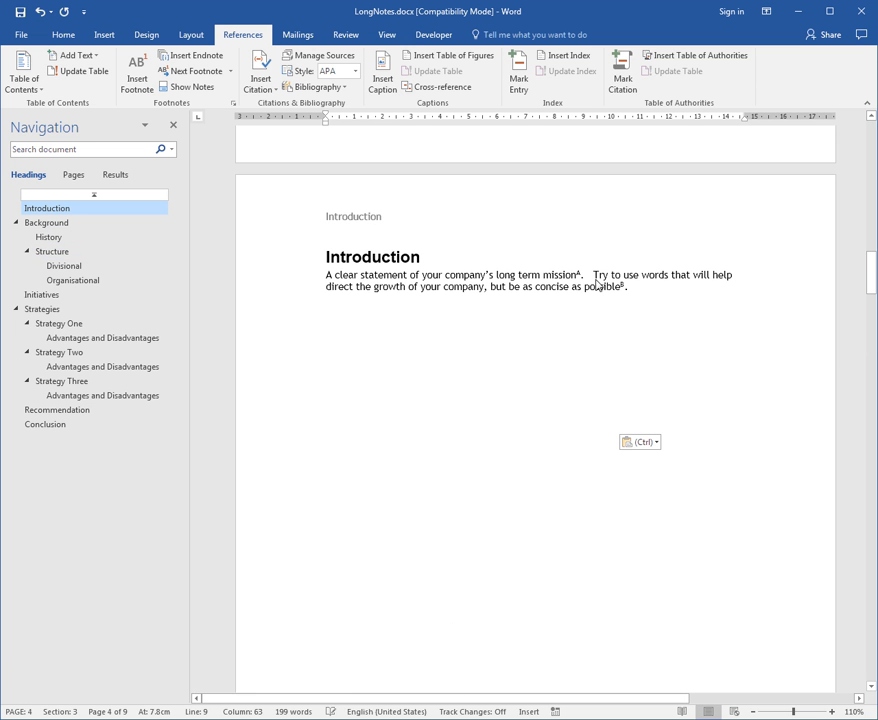
{"action": "left_click", "coordinate": [582, 279]}
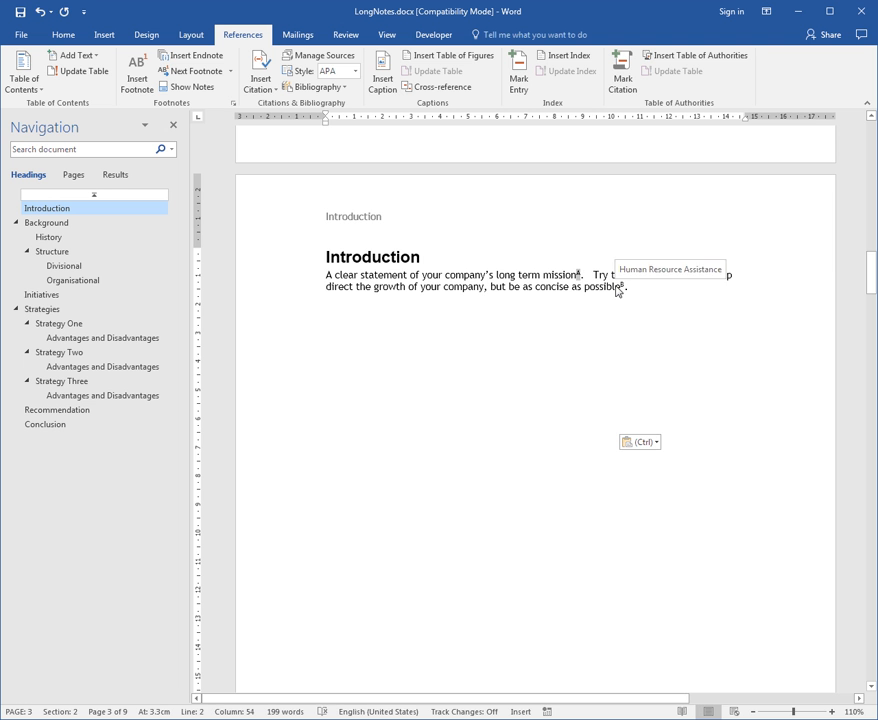
{"action": "key", "text": "BackSpace"}
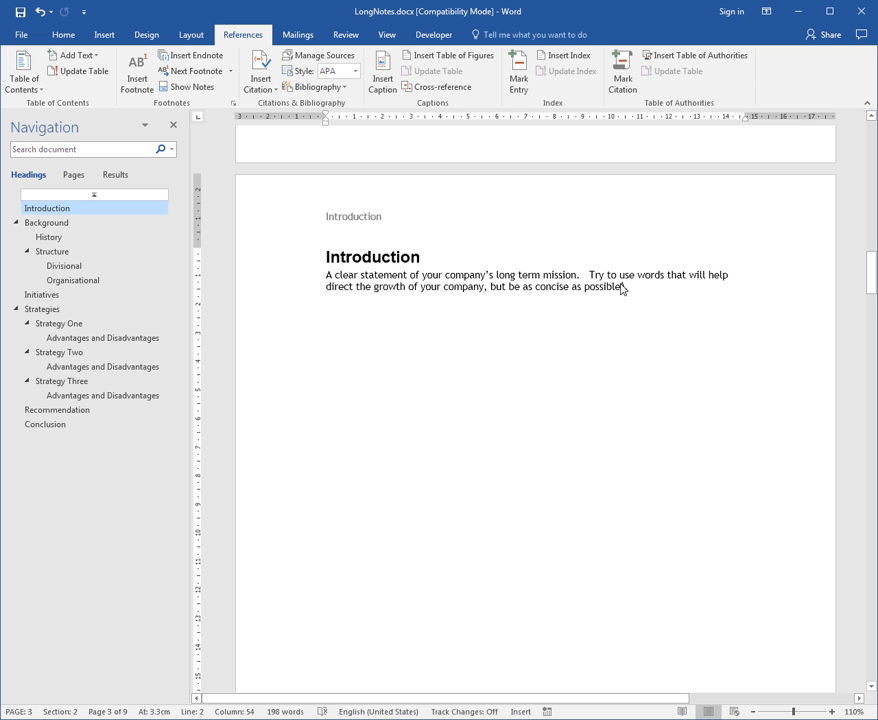
{"action": "scroll", "coordinate": [620, 362], "scroll_direction": "down", "scroll_amount": 5}
{"action": "scroll", "coordinate": [449, 489], "scroll_direction": "down", "scroll_amount": 5}
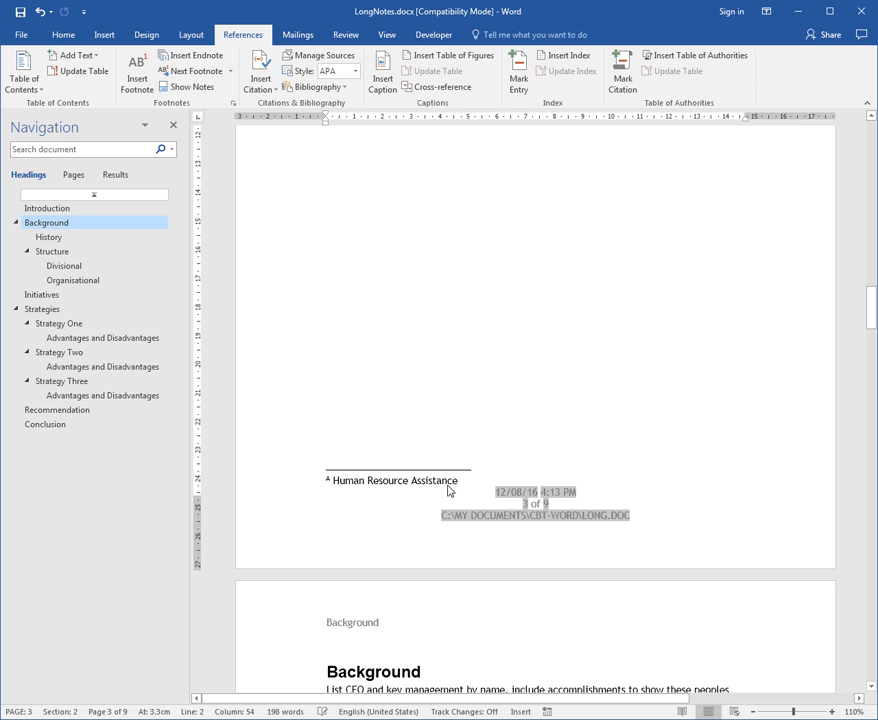
{"action": "scroll", "coordinate": [412, 489], "scroll_direction": "down", "scroll_amount": 3}
{"action": "scroll", "coordinate": [416, 489], "scroll_direction": "down", "scroll_amount": 3}
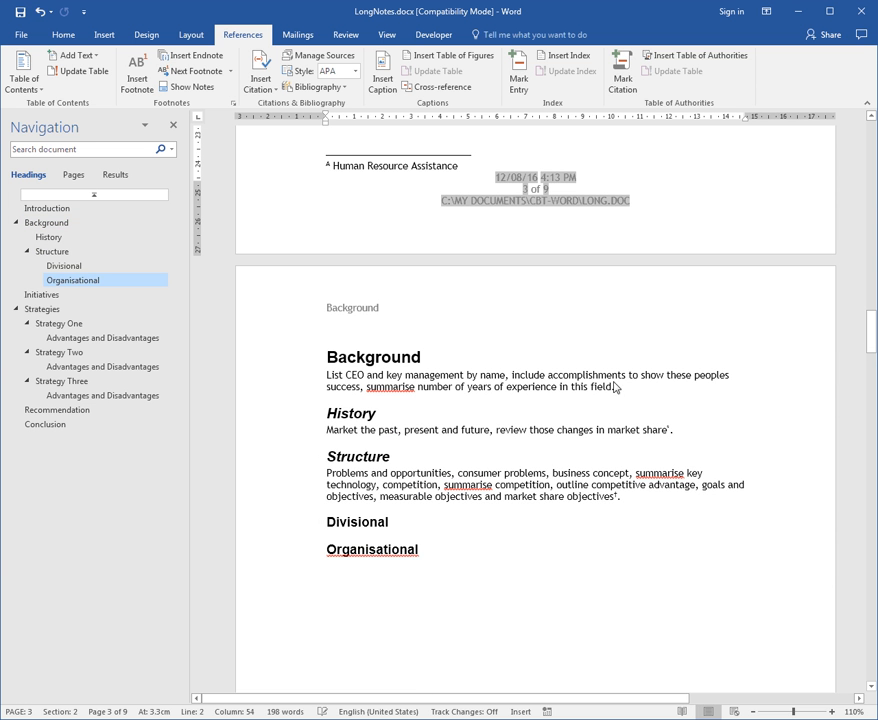
{"action": "left_click", "coordinate": [612, 389]}
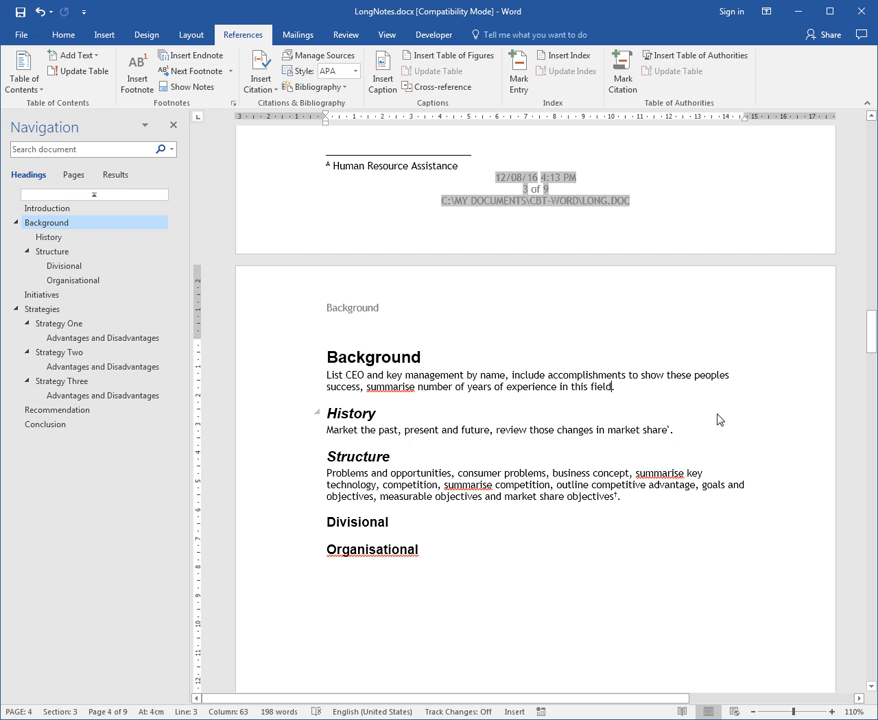
{"action": "type", "text": "8"}
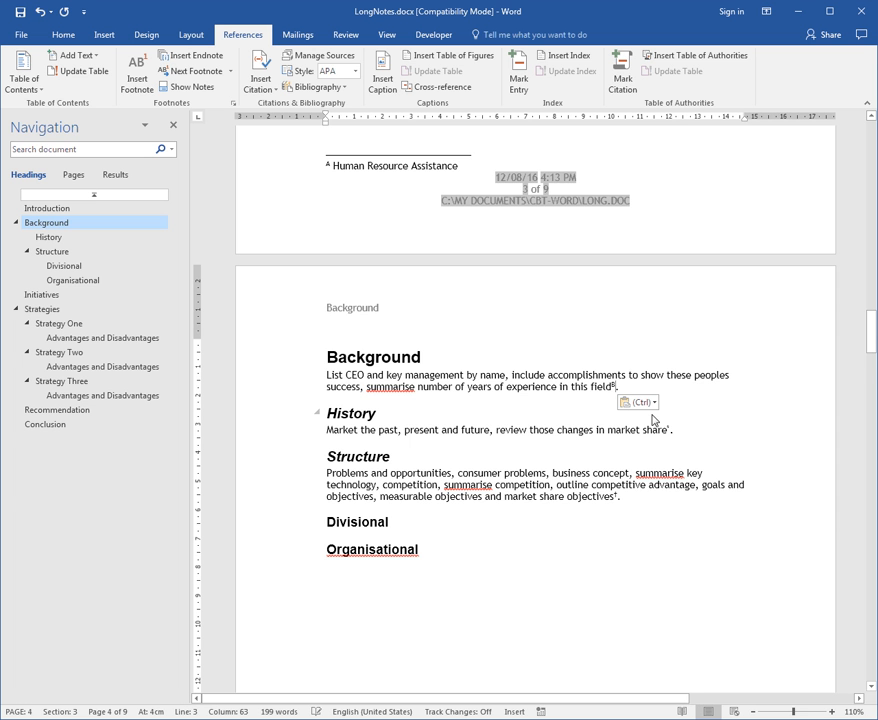
{"action": "scroll", "coordinate": [612, 399], "scroll_direction": "down", "scroll_amount": 10}
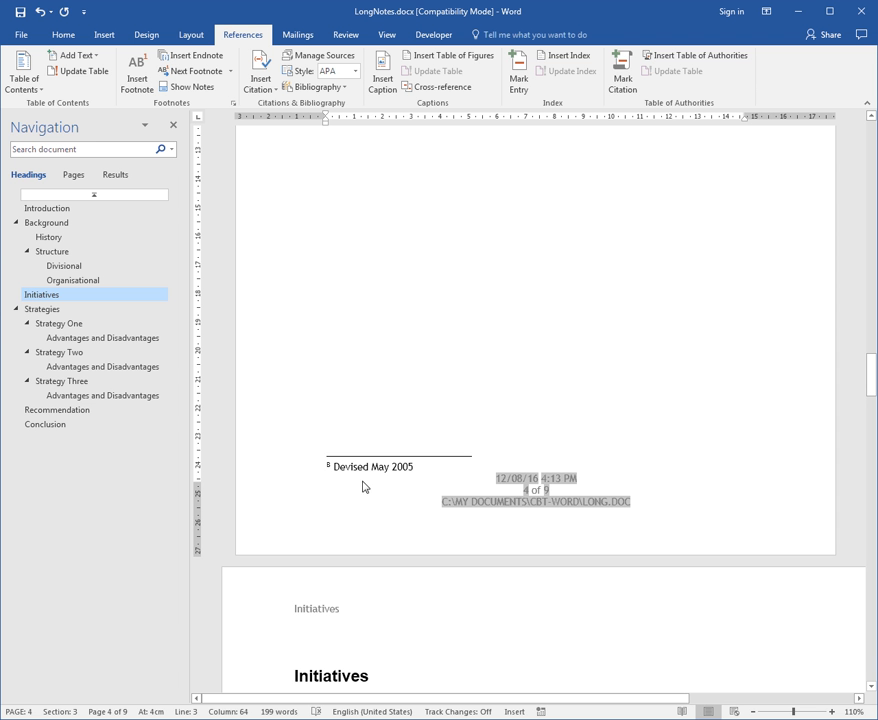
Delete the footnote reference mark after "field" in the Background paragraph, and check the foot of that page
{"action": "scroll", "coordinate": [363, 487], "scroll_direction": "up", "scroll_amount": 10}
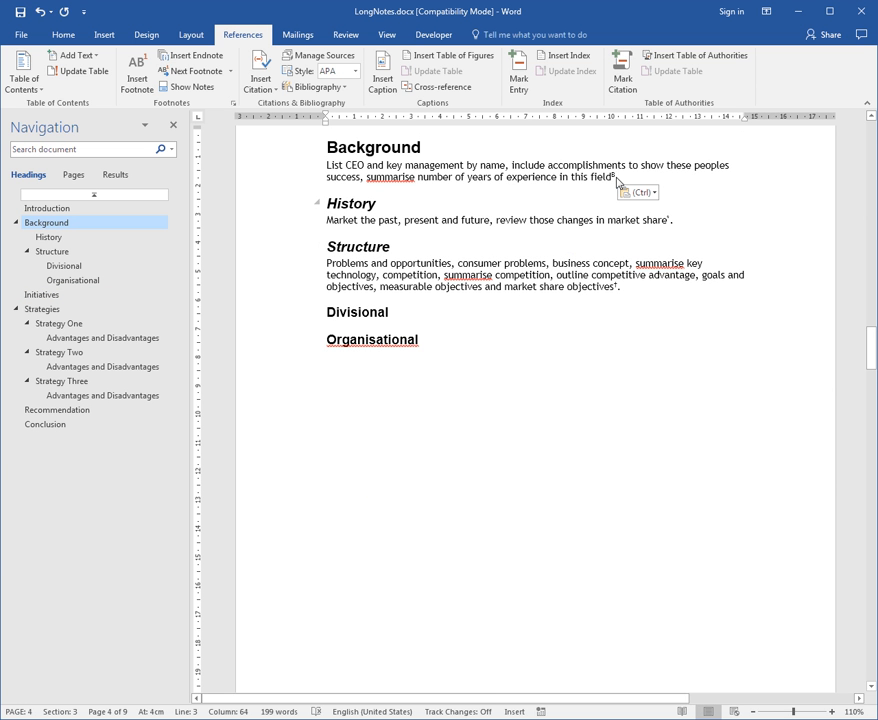
{"action": "key", "text": "BackSpace"}
{"action": "key", "text": "BackSpace"}
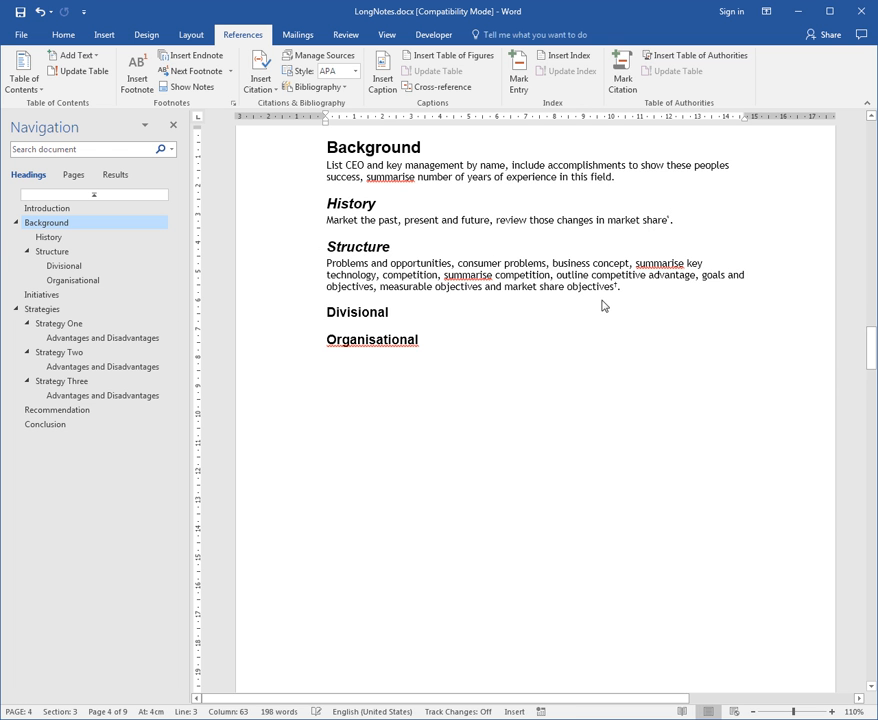
{"action": "scroll", "coordinate": [602, 304], "scroll_direction": "down", "scroll_amount": 8}
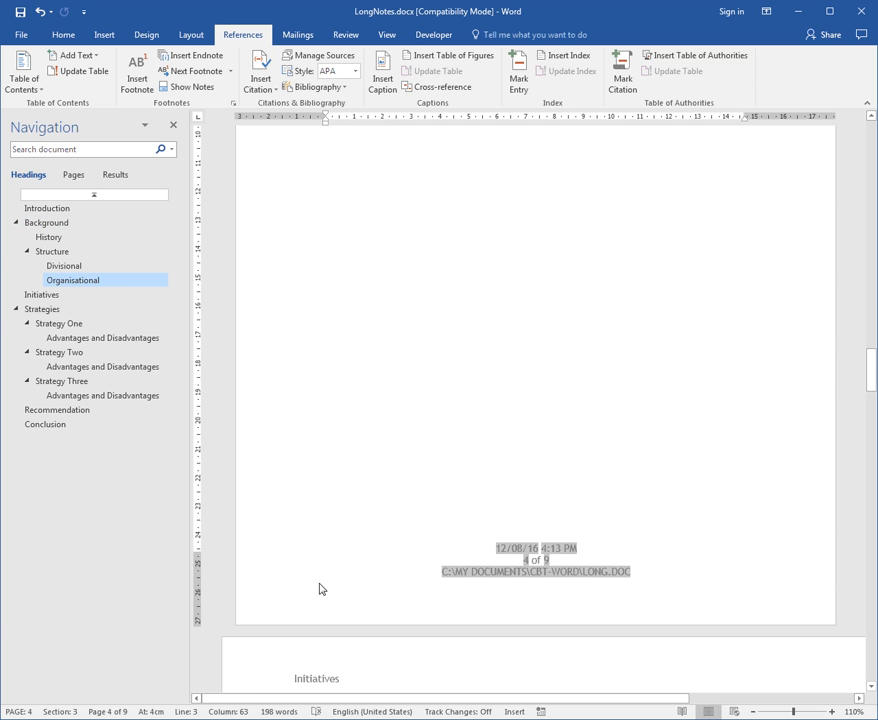